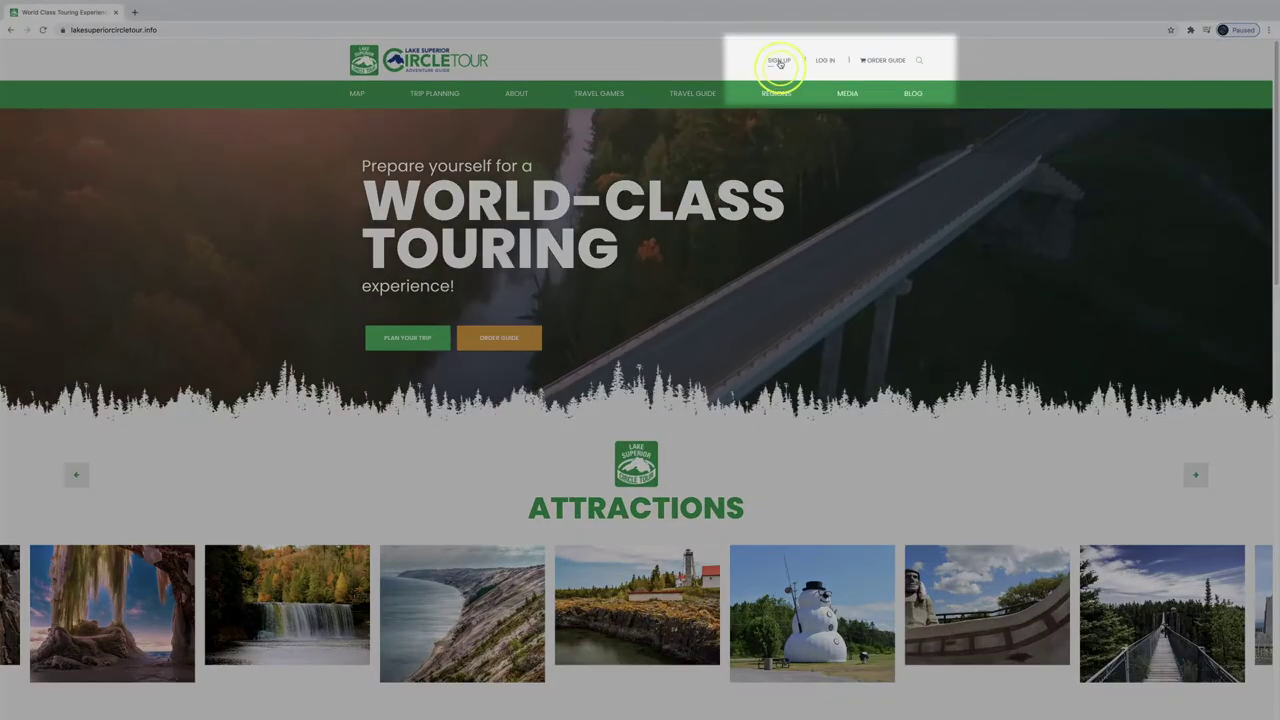
Open the account registration form from the Lake Superior Circle Tour homepage
left_click(779, 61)
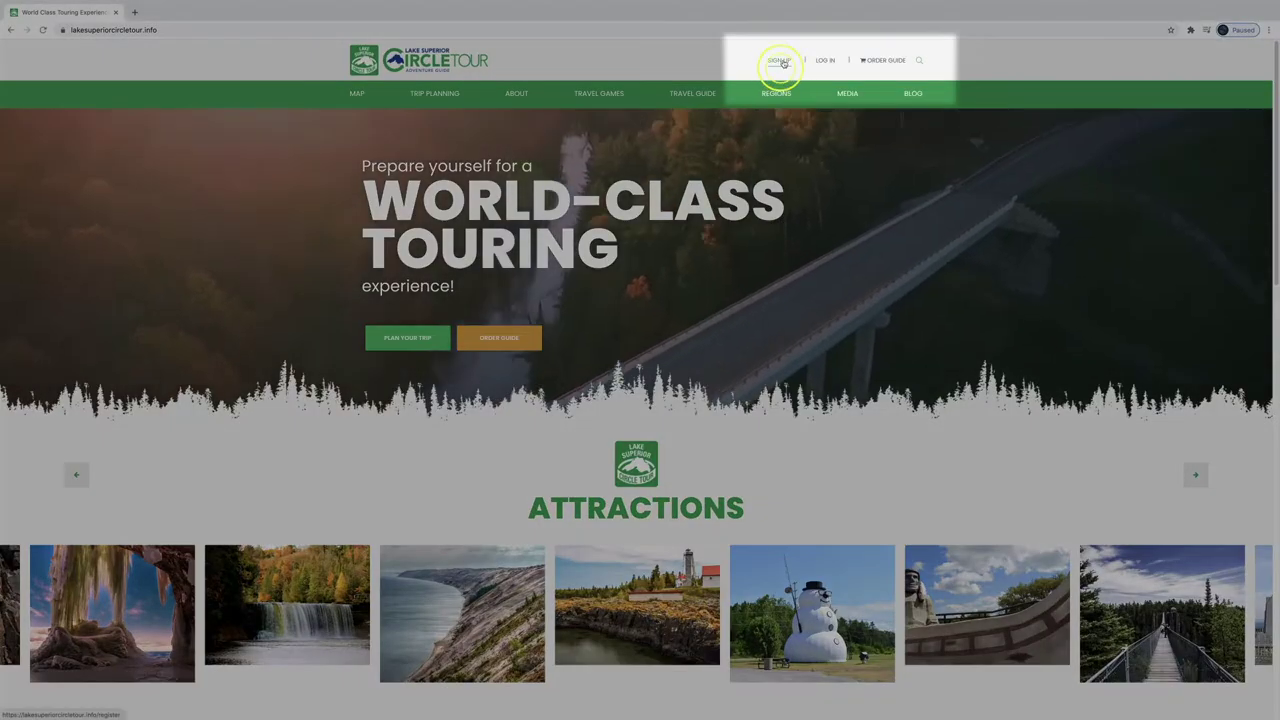
Enter the account's e-mail address, username and password in the registration form
type("John")
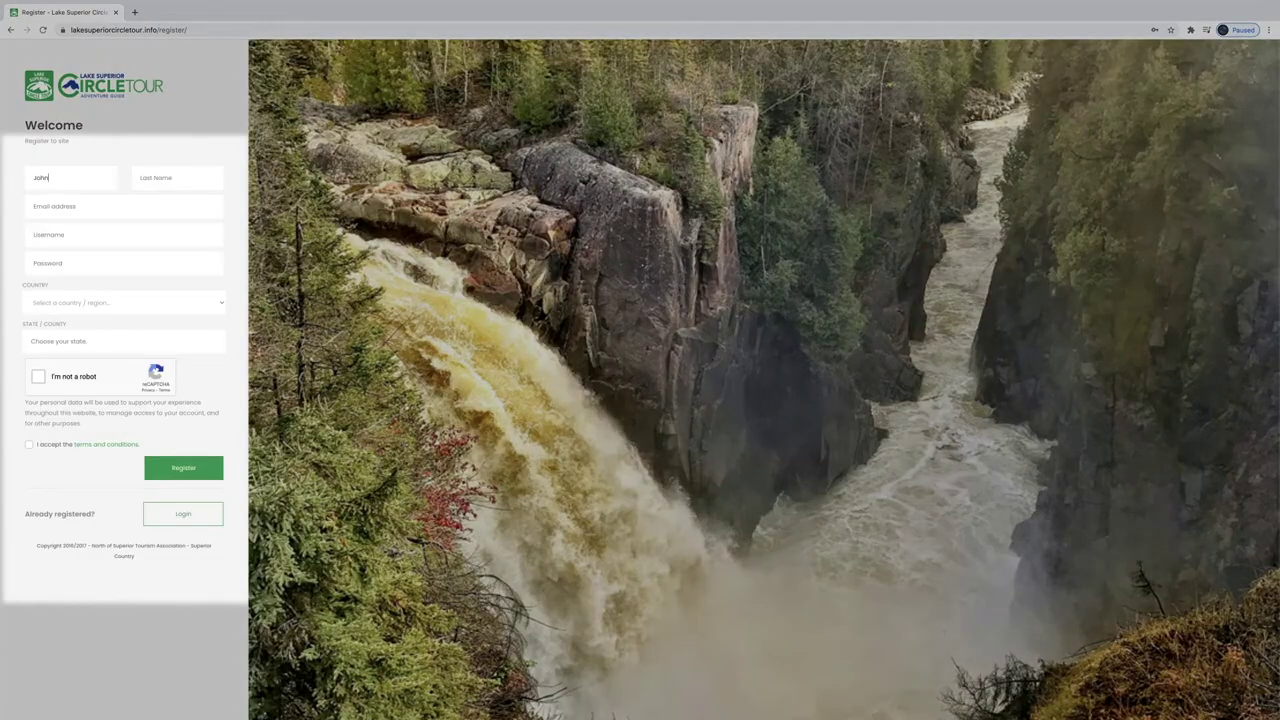
type("Doe")
type("John@doe.com")
key("Tab")
type("JohnDoe1")
left_click(146, 265)
type("J")
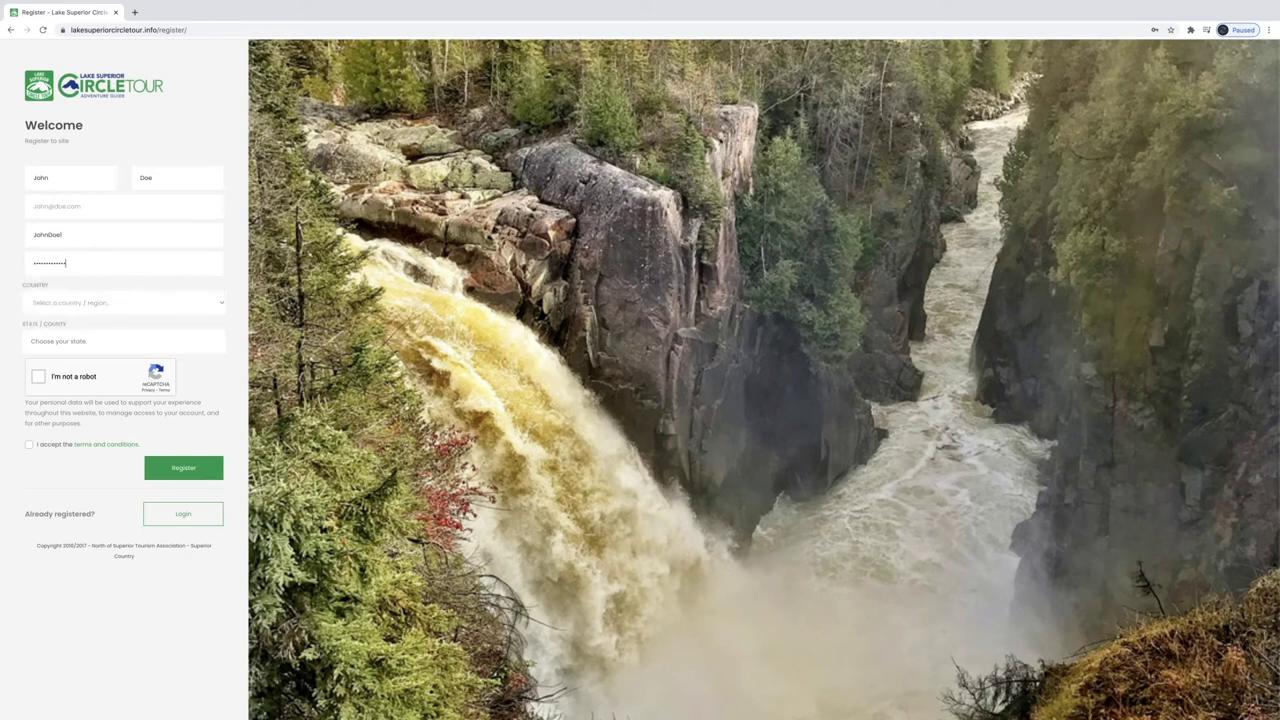
Choose Canada and Ontario, confirm the reCAPTCHA, accept the terms and register
left_click(120, 302)
scroll(72, 680, "down", 1)
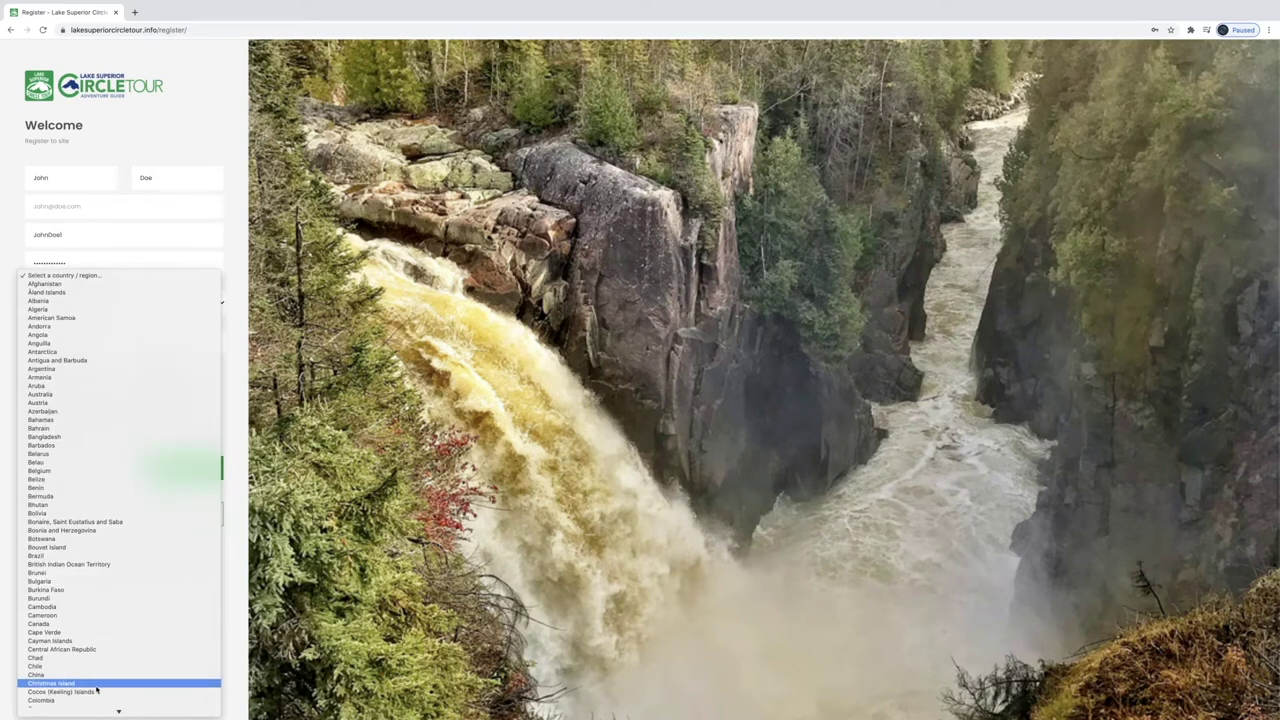
left_click(72, 623)
left_click(120, 341)
left_click(60, 409)
left_click(37, 377)
left_click(29, 444)
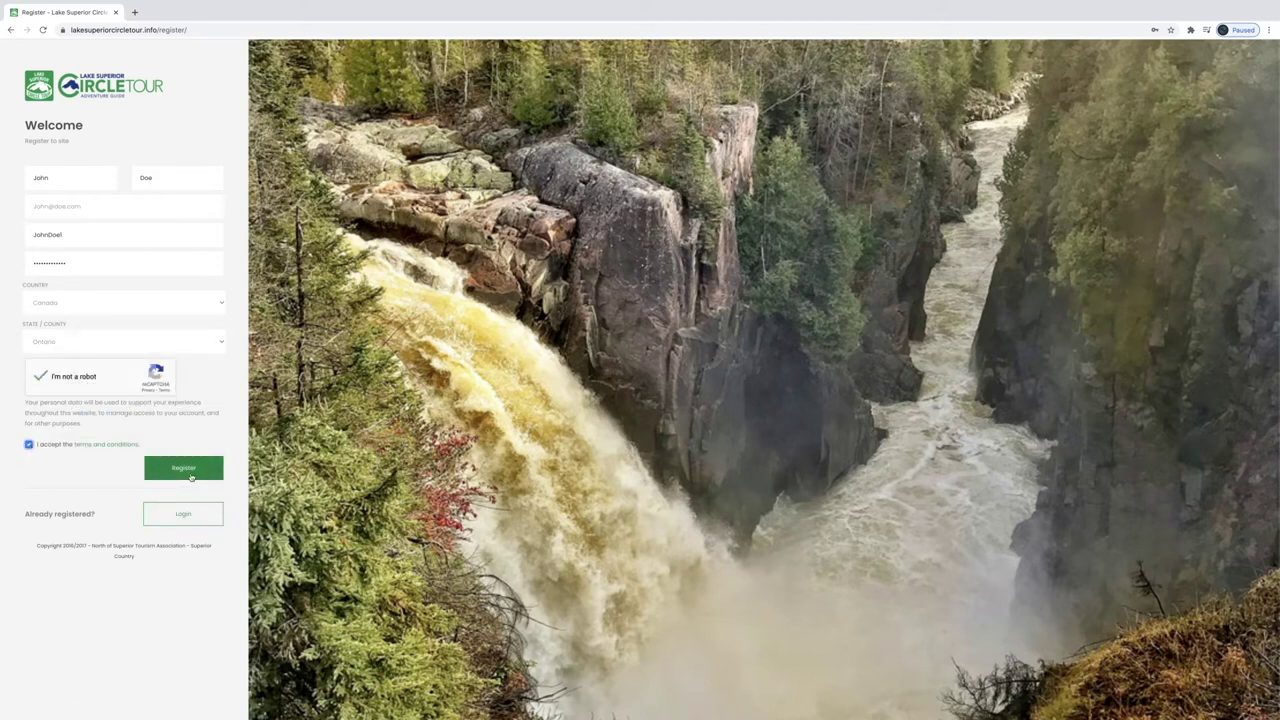
left_click(191, 477)
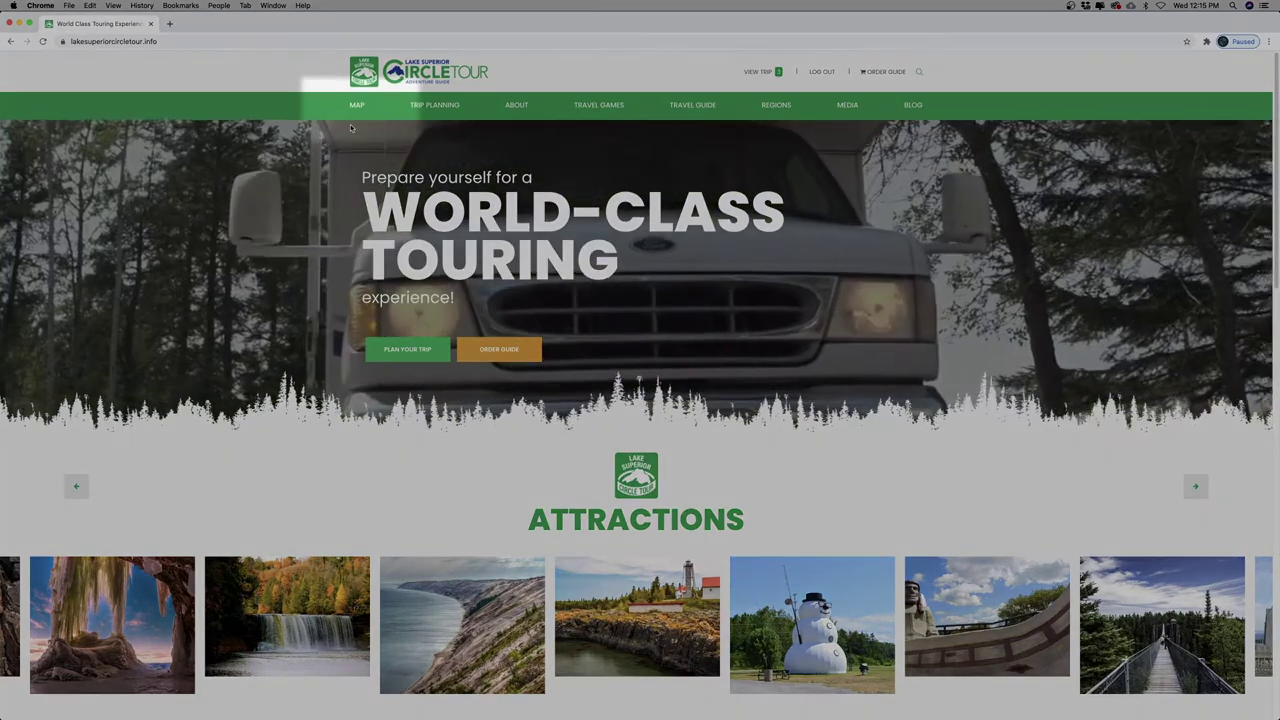
Open the map, zoom in twice and pan to show Thunder Bay and Isle Royale
left_click(355, 105)
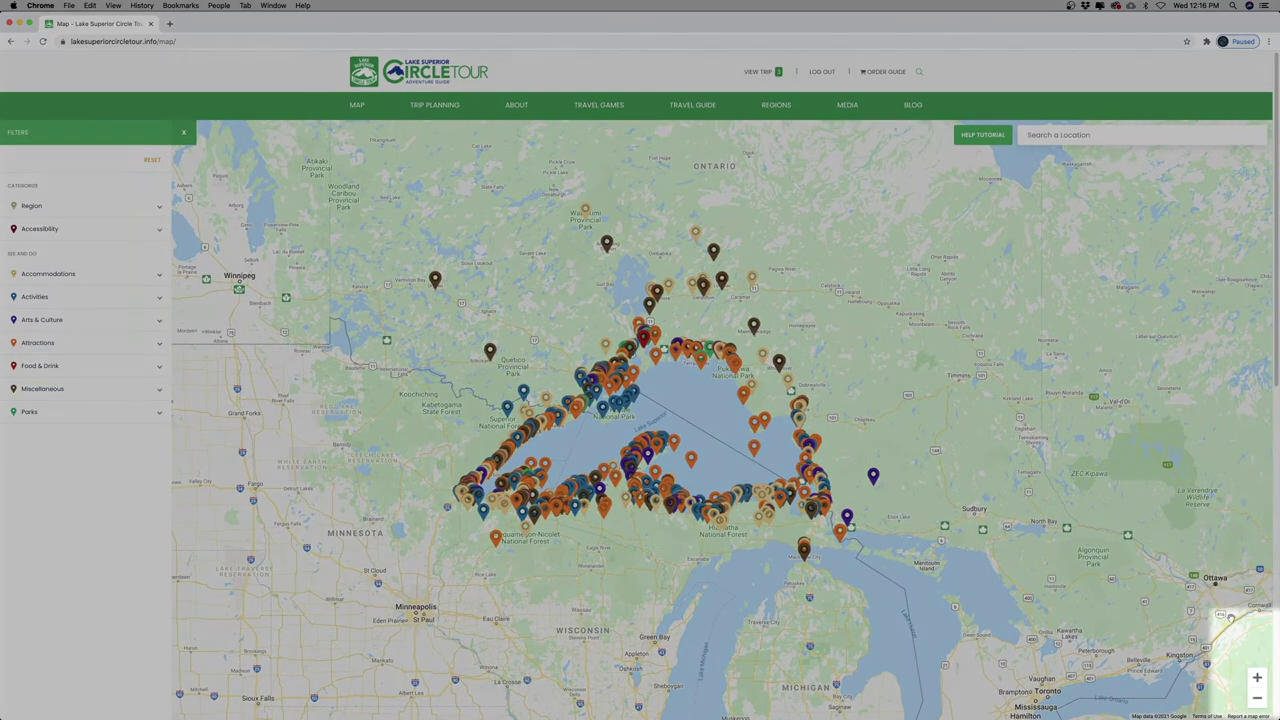
left_click(1258, 678)
left_click(1258, 678)
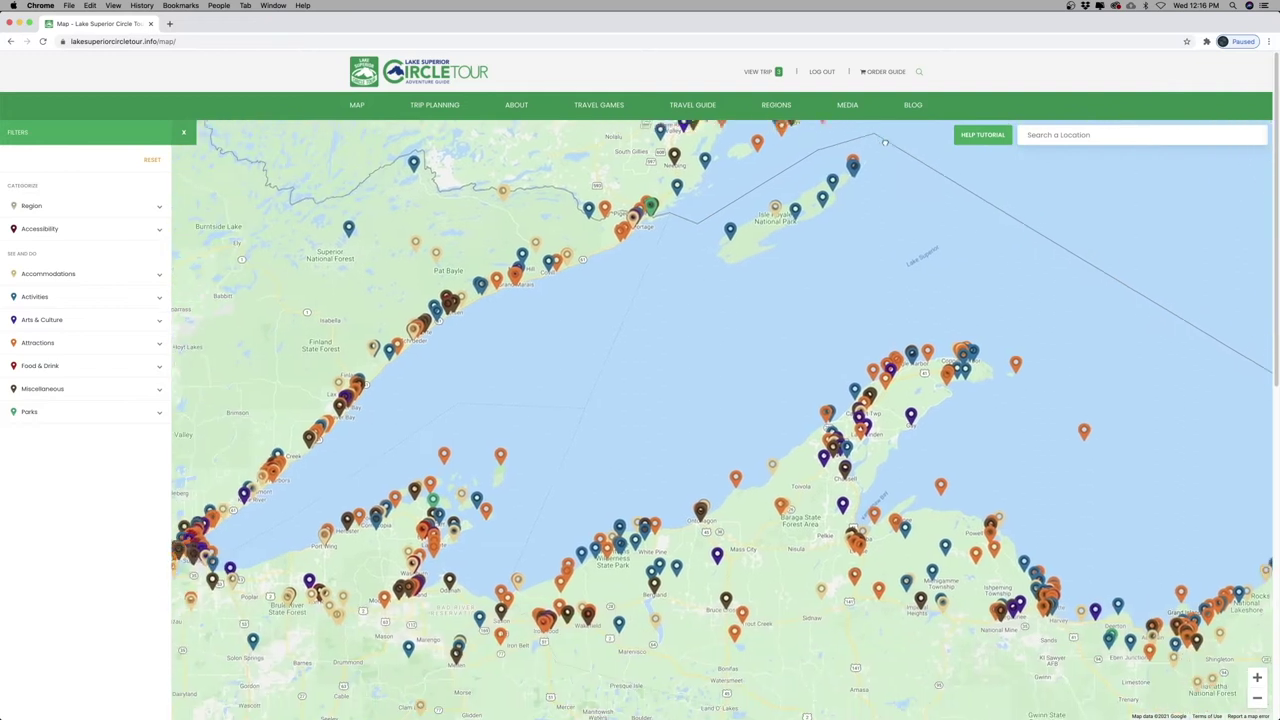
left_click_drag(1096, 451, 487, 546)
left_click_drag(429, 282, 732, 450)
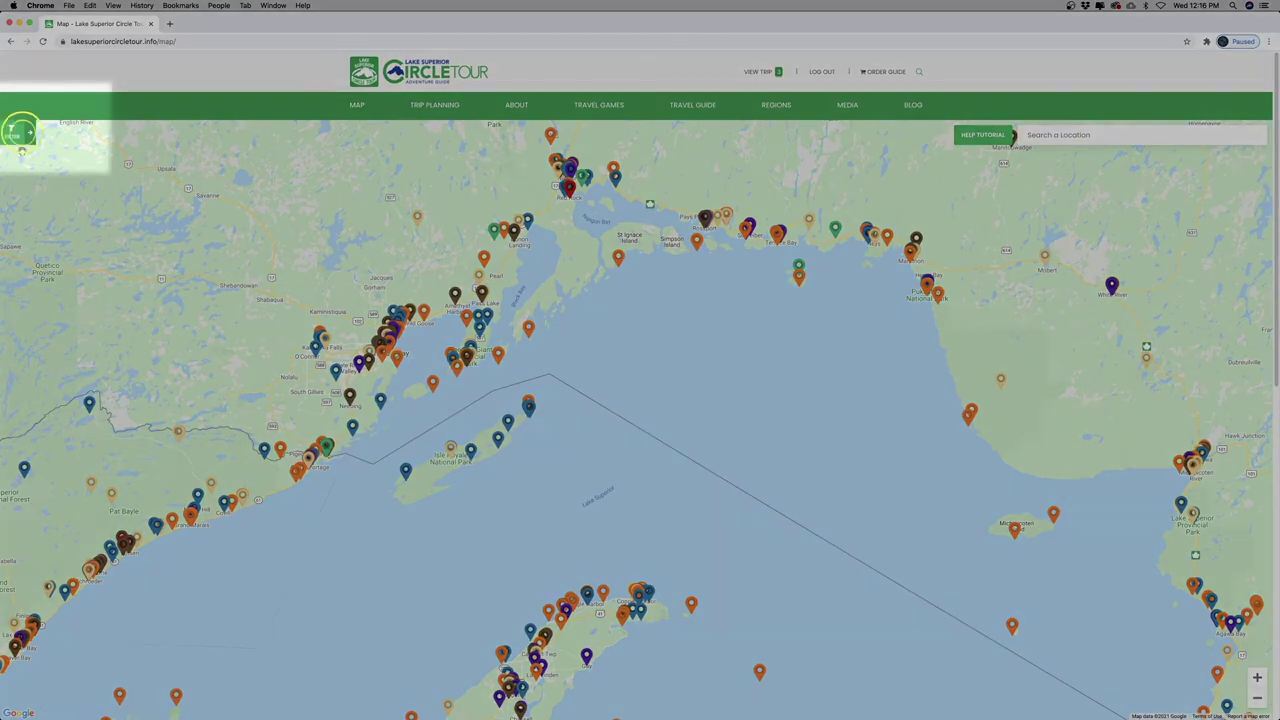
Try the RV Accessible and Pet Friendly accessibility filters, then reset all filters
left_click(21, 131)
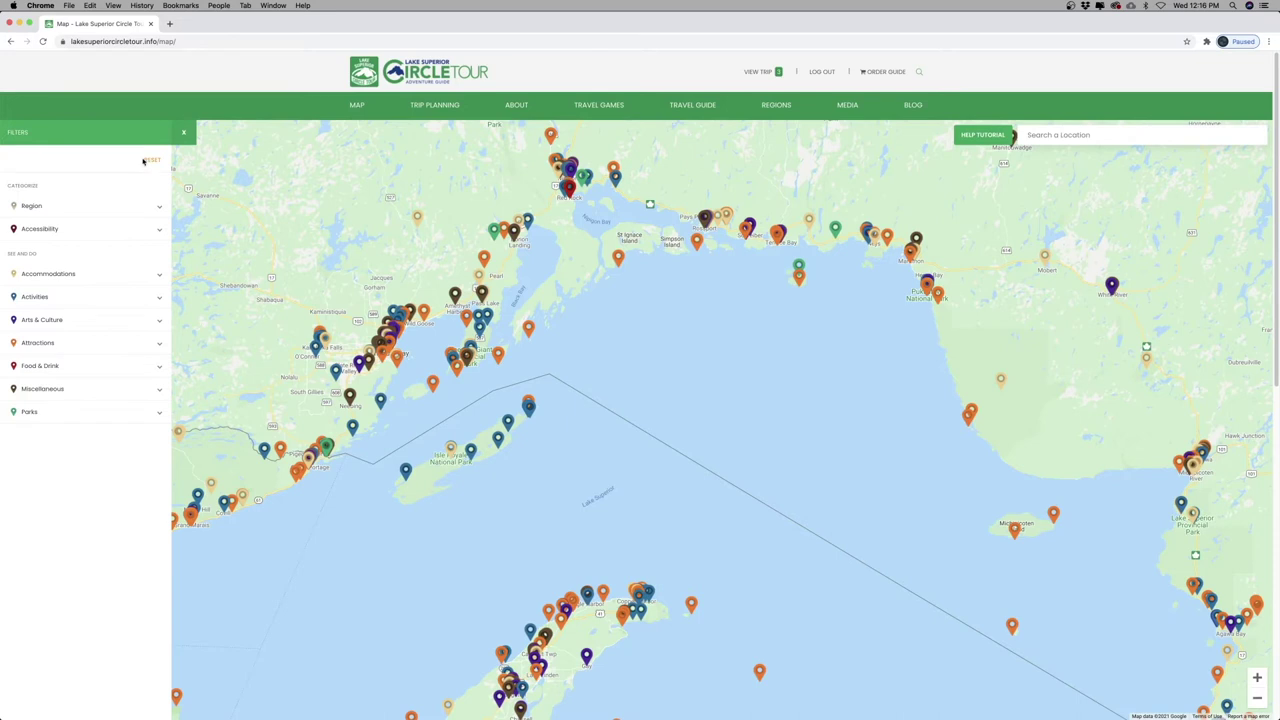
left_click(114, 231)
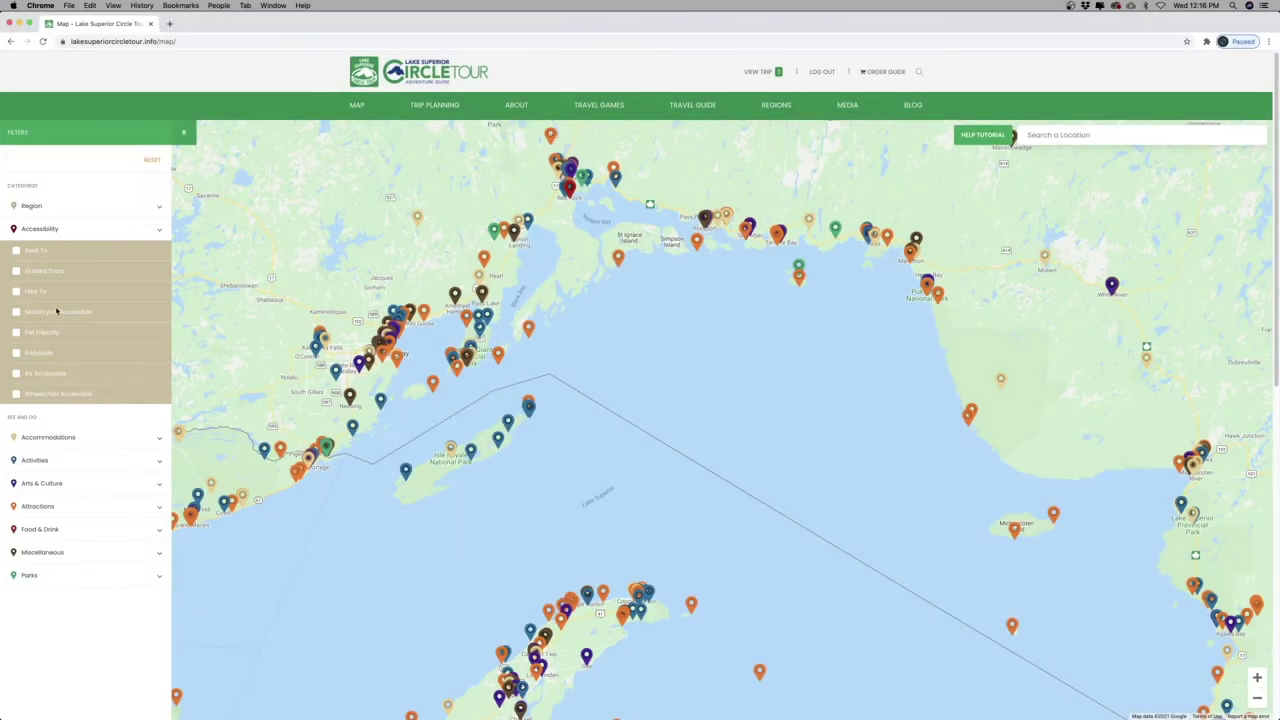
left_click(17, 374)
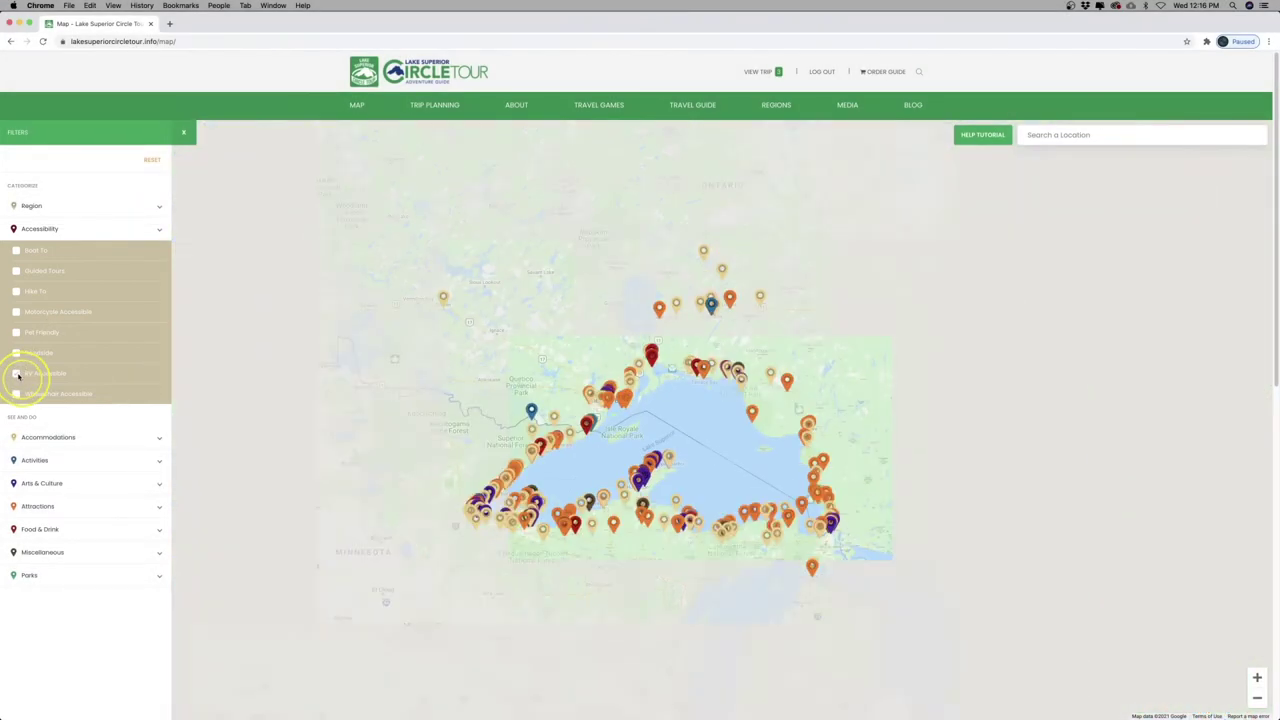
left_click(16, 333)
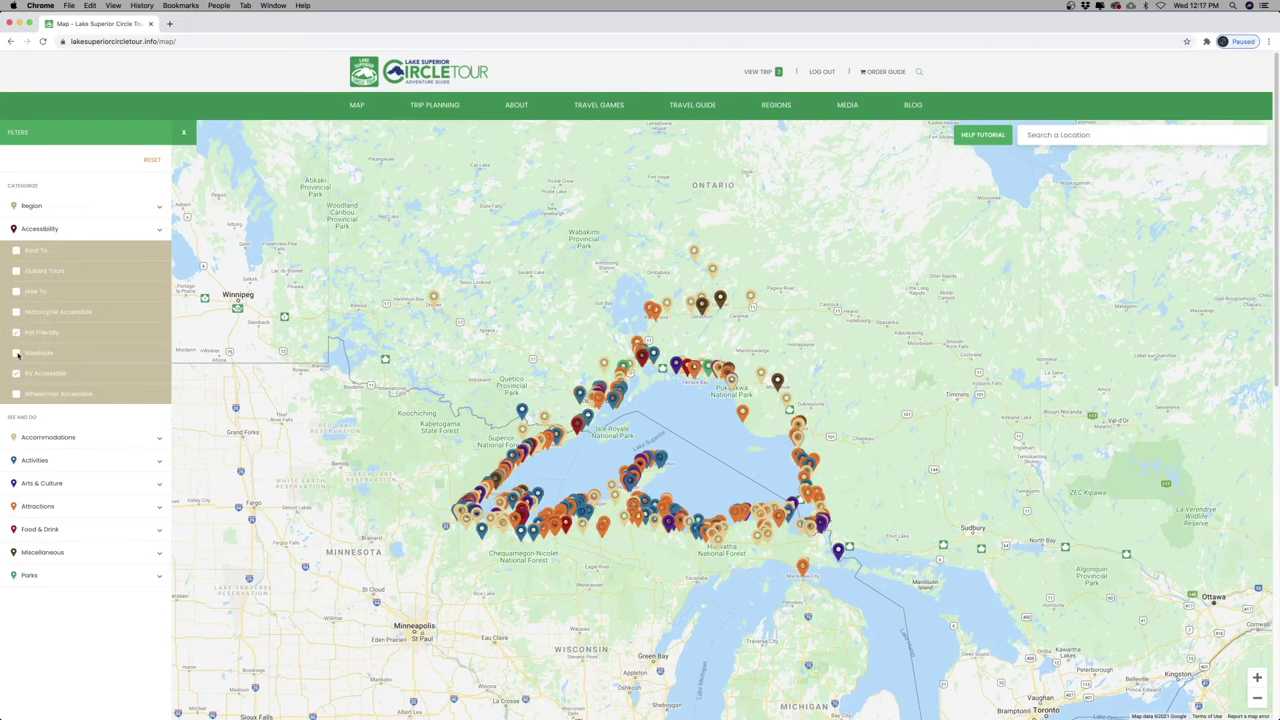
left_click(153, 159)
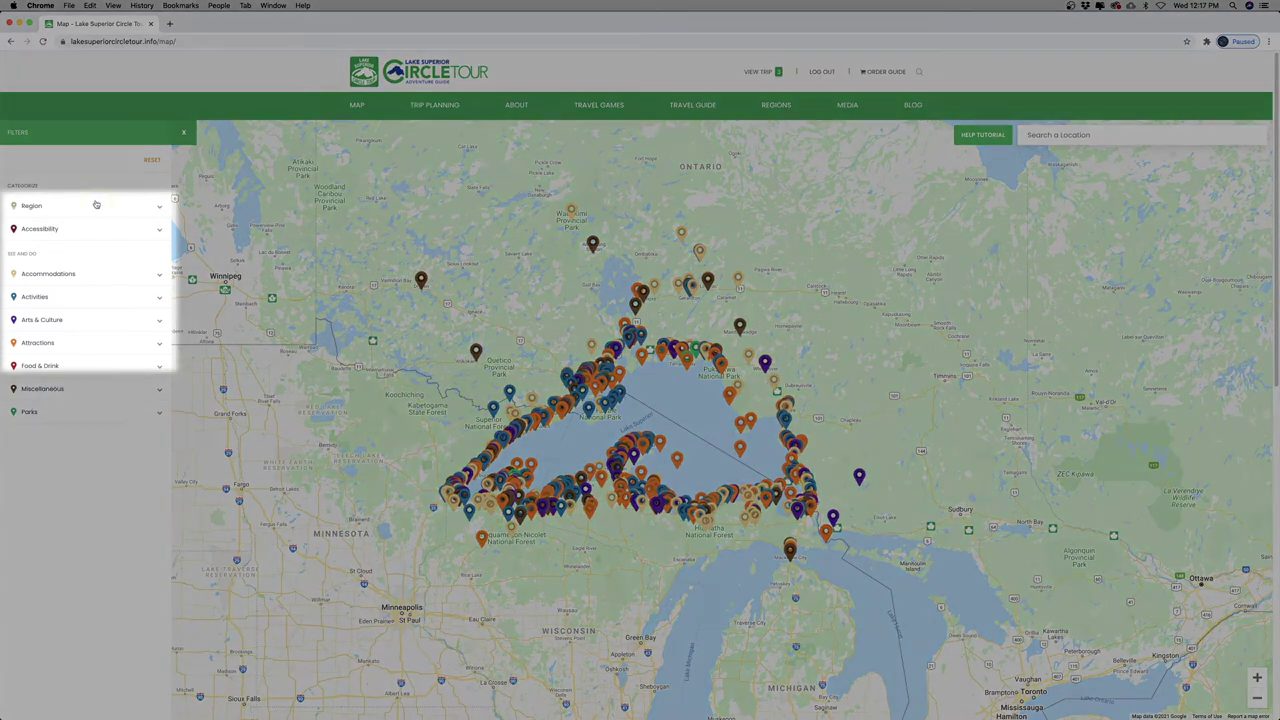
Filter to Ontario Superior Country campgrounds and open Neys Provincial Park's details
left_click(97, 205)
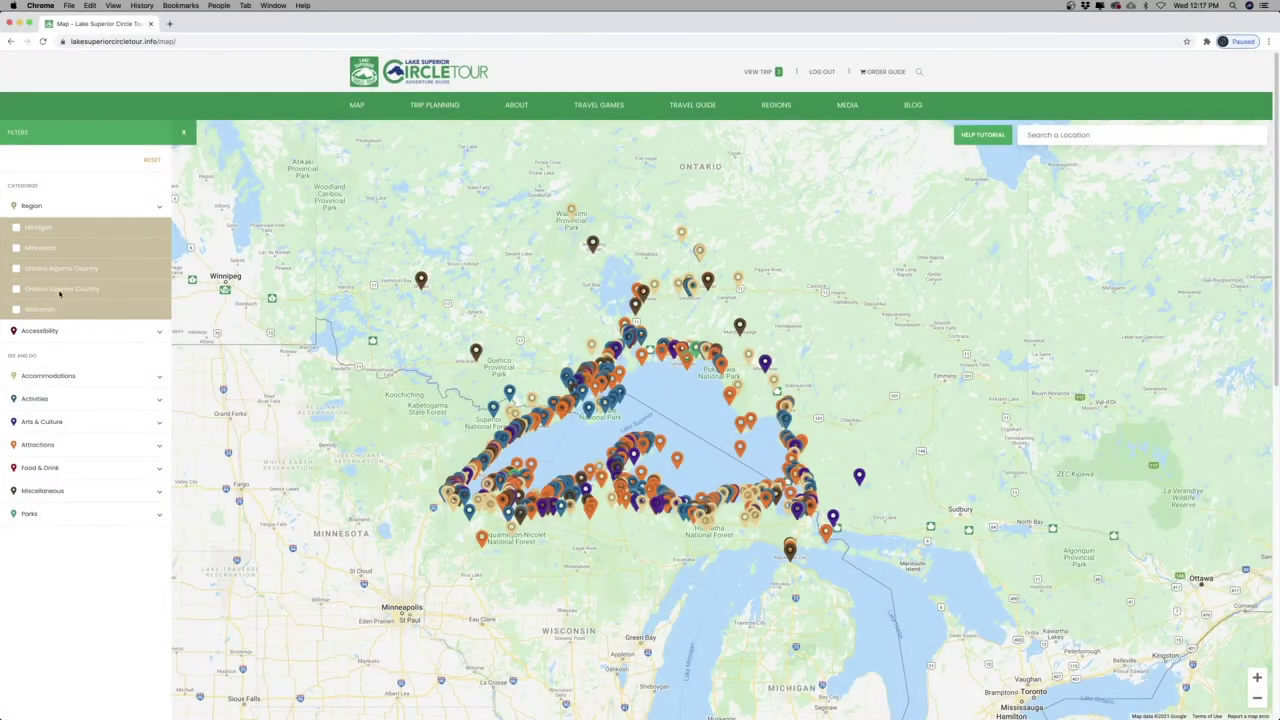
left_click(15, 289)
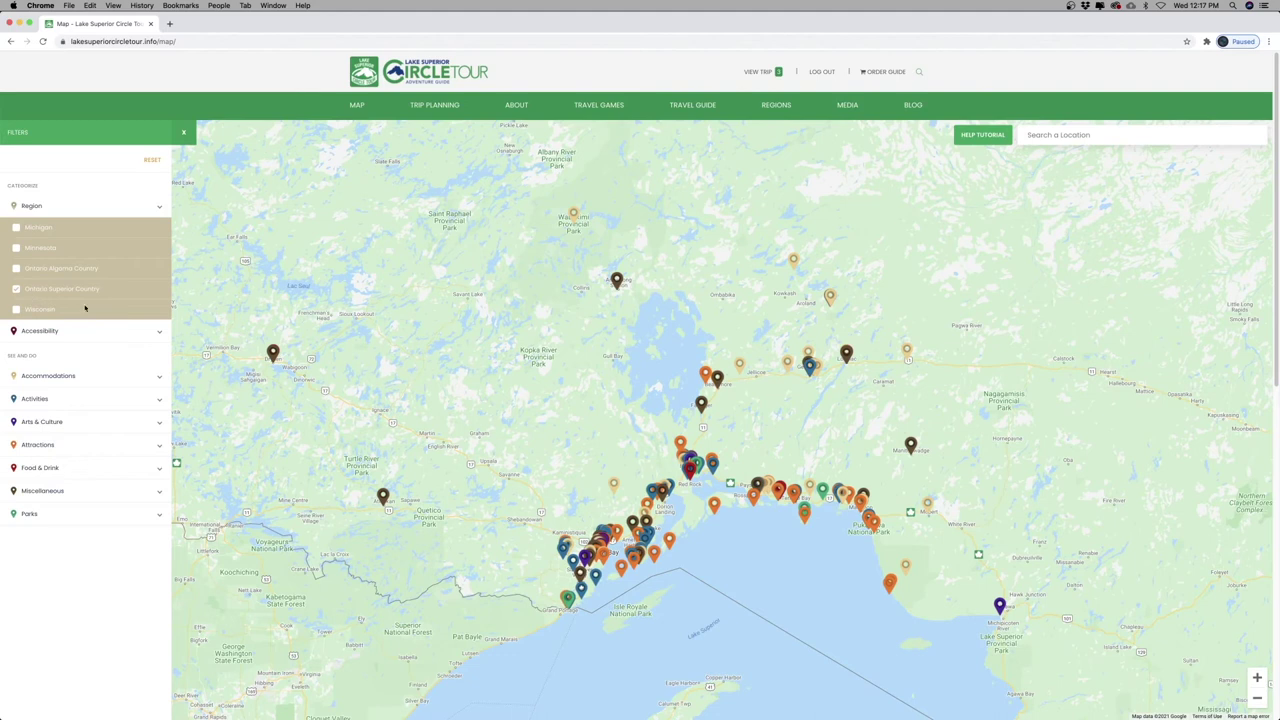
left_click(78, 375)
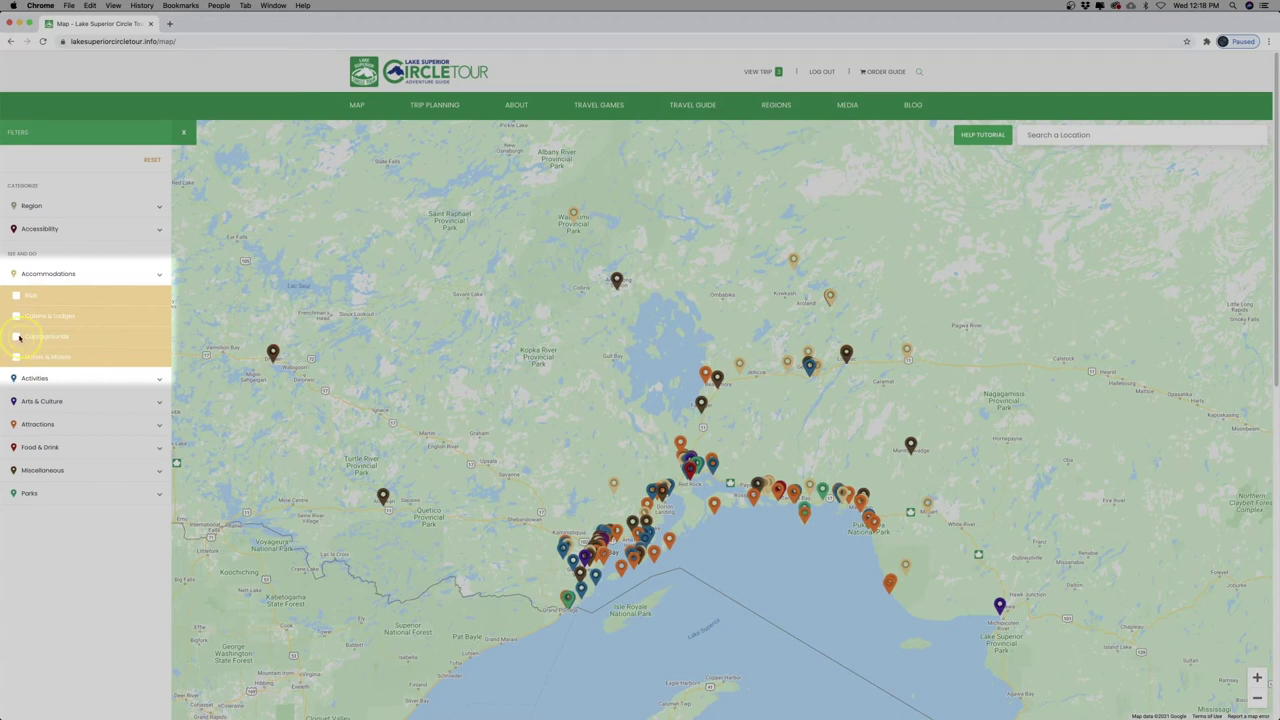
left_click(17, 337)
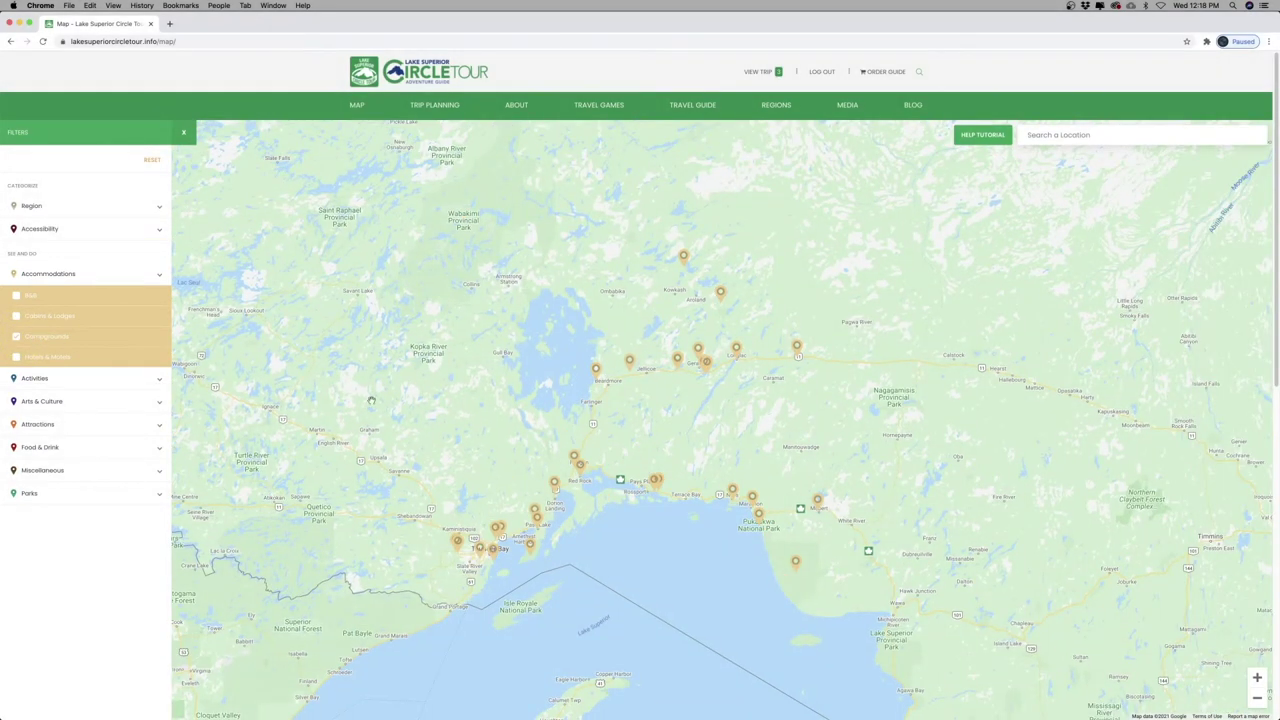
left_click(733, 494)
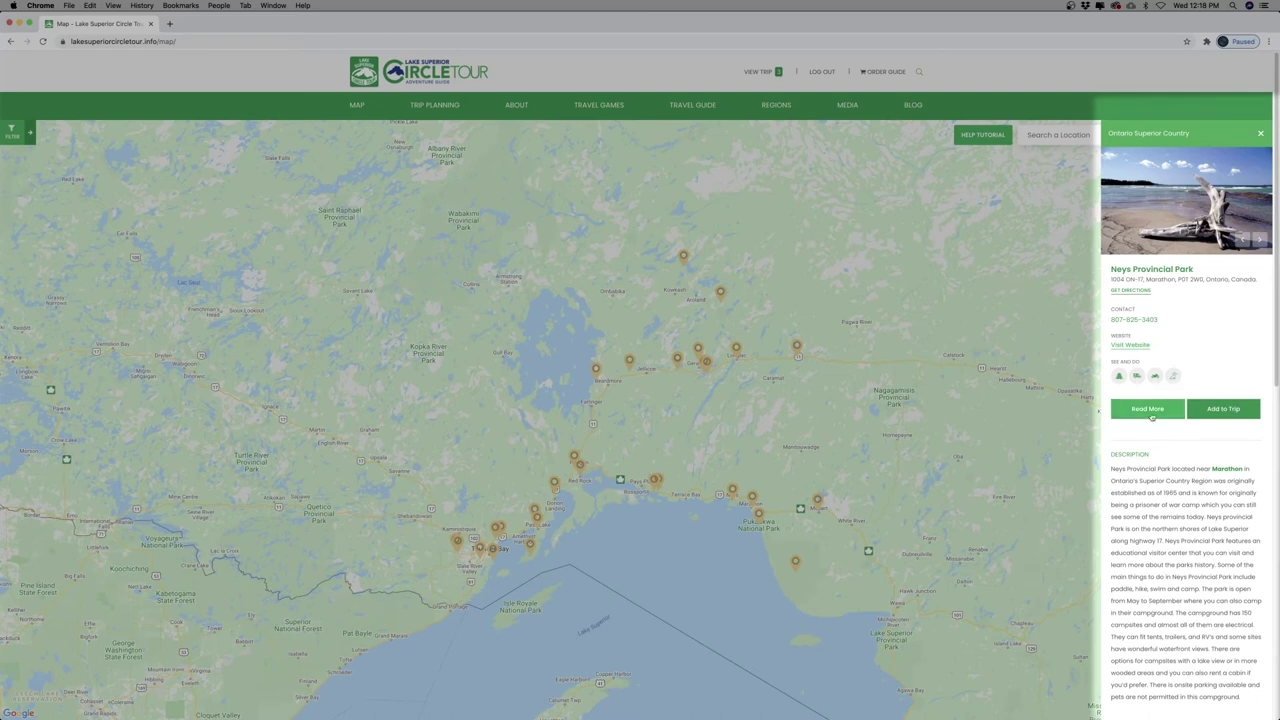
left_click(1150, 409)
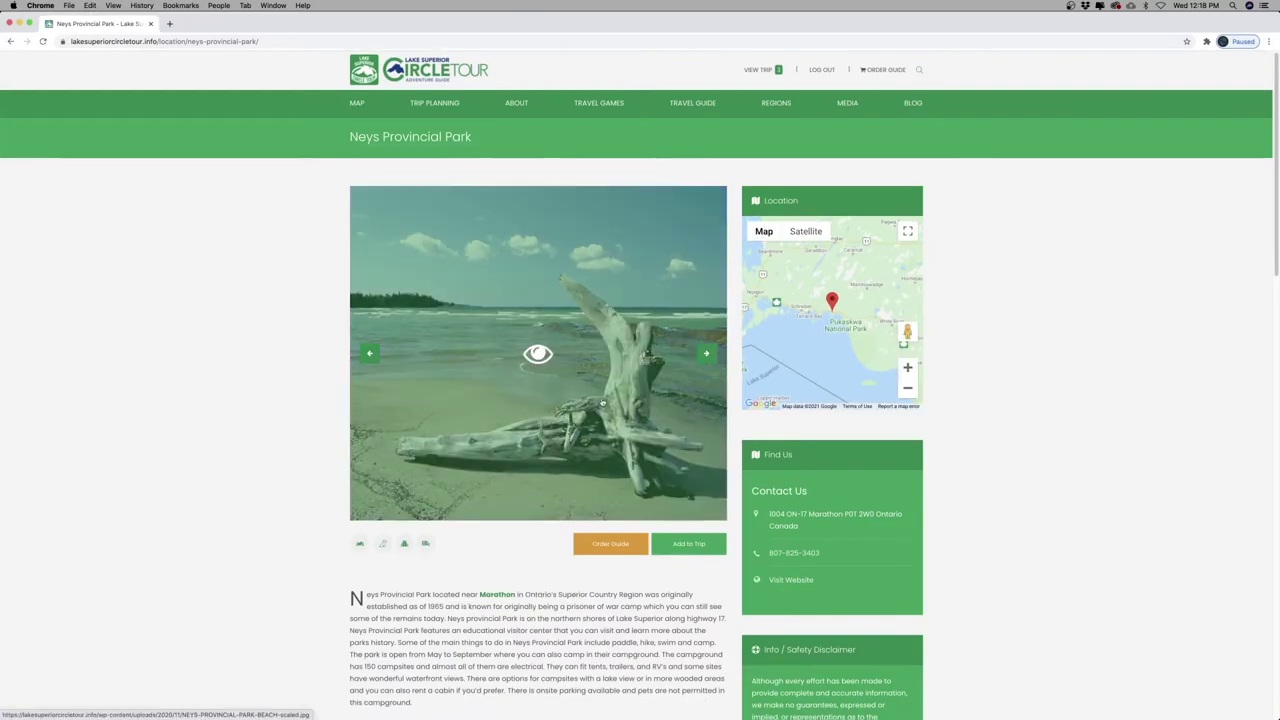
scroll(602, 402, "down", 1)
scroll(957, 494, "down", 2)
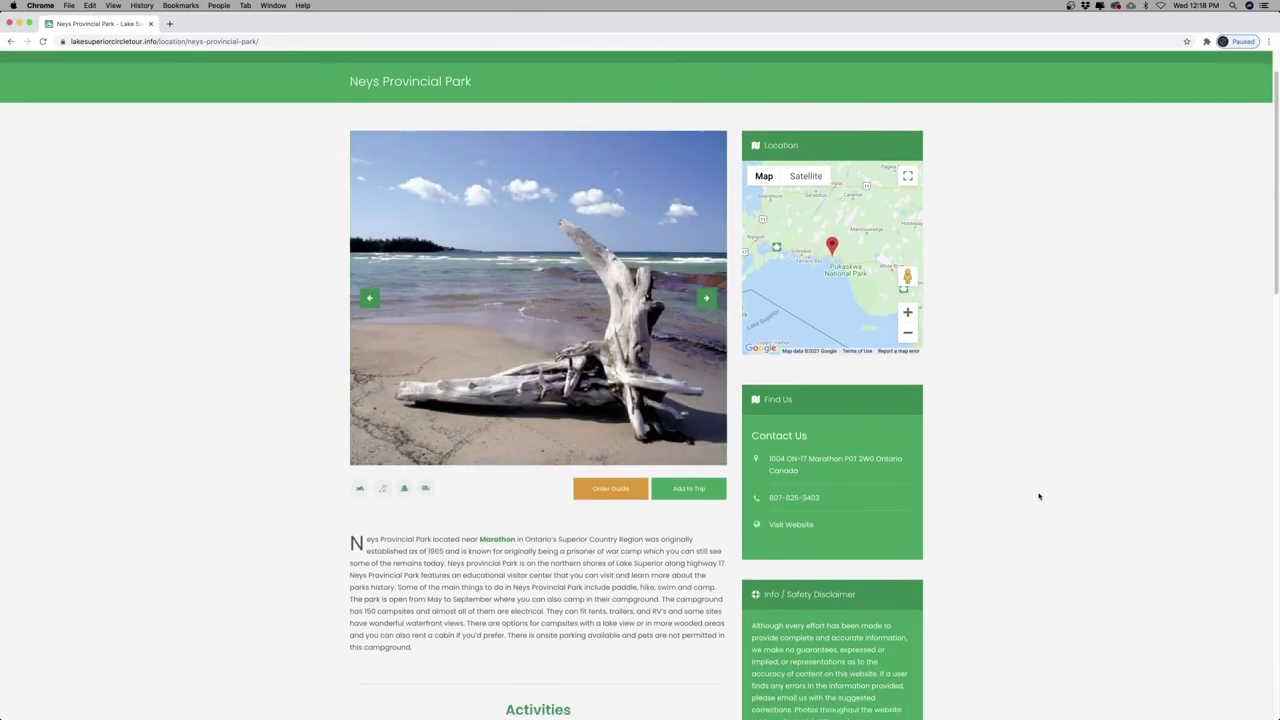
scroll(1039, 495, "down", 2)
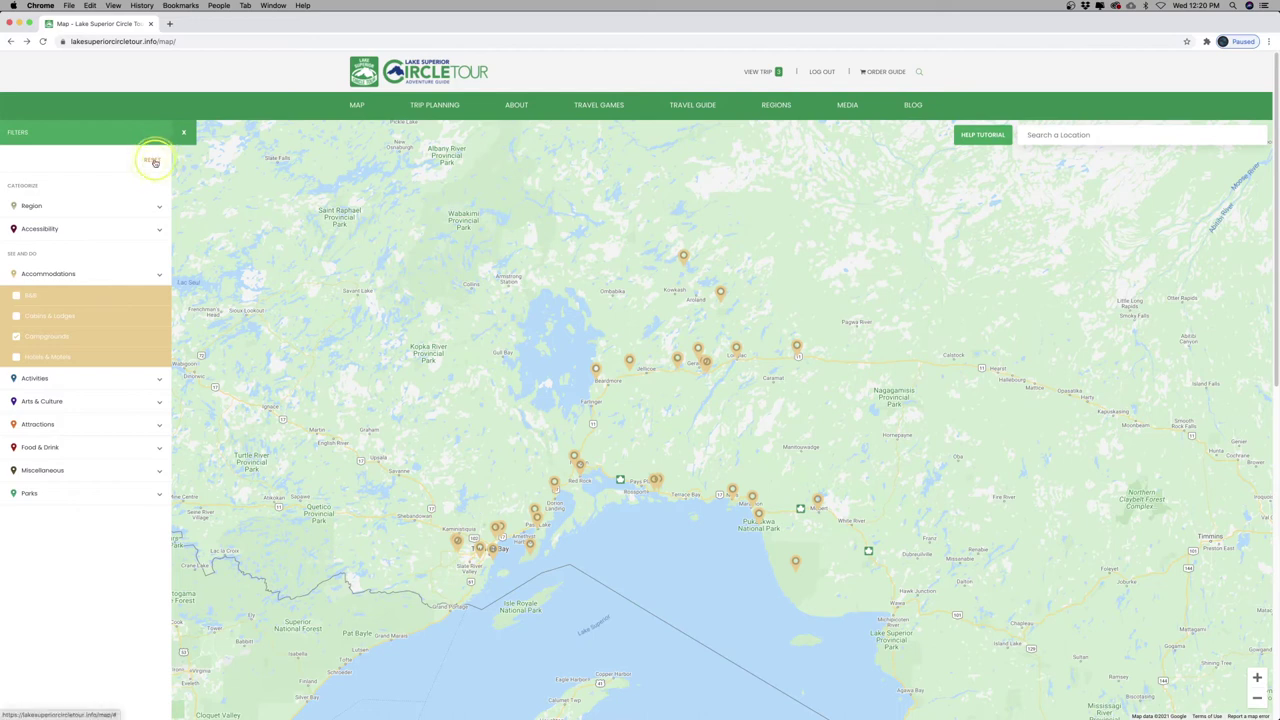
Reset filters, show only Waterfalls, and open Alexander Falls Dam's details
left_click(153, 161)
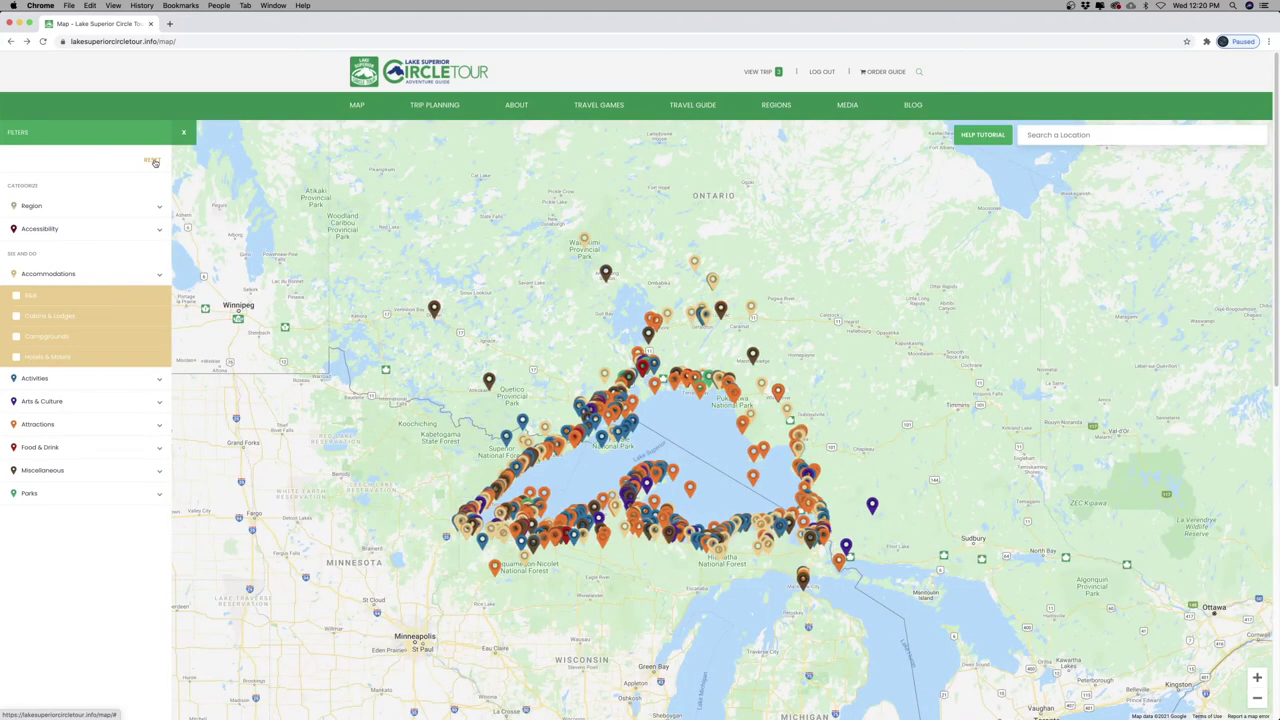
left_click(48, 424)
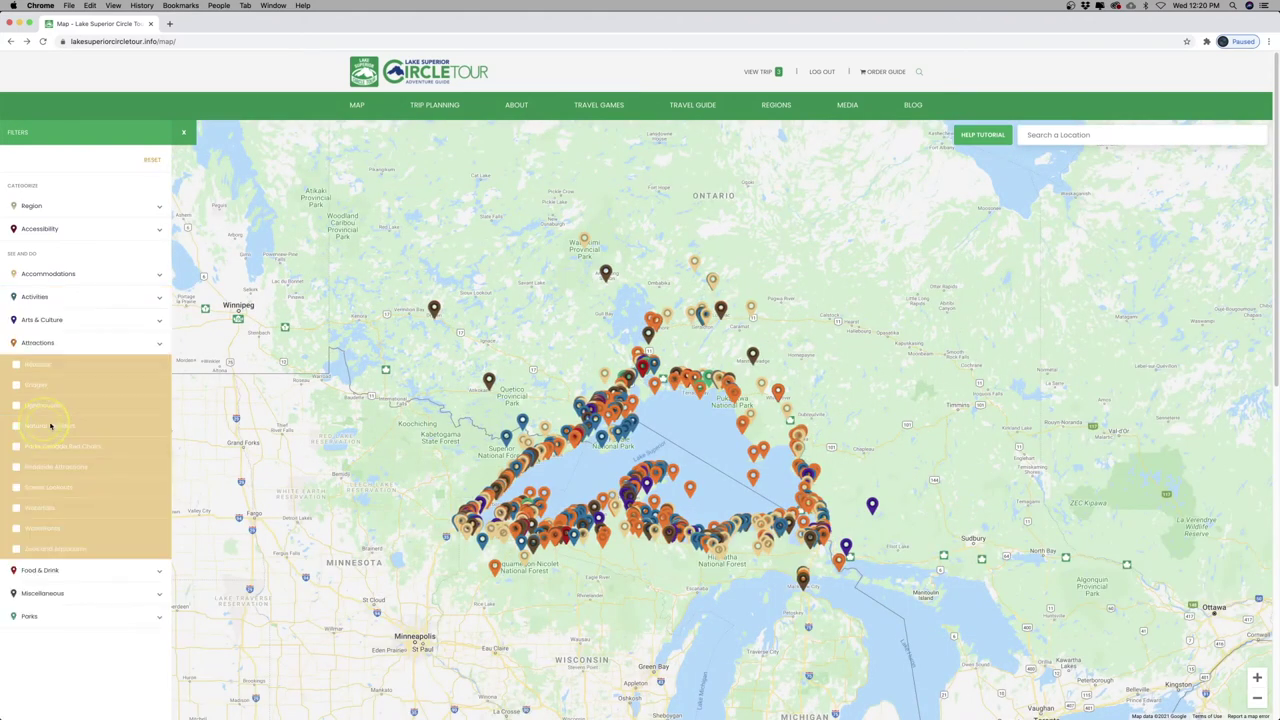
left_click(30, 509)
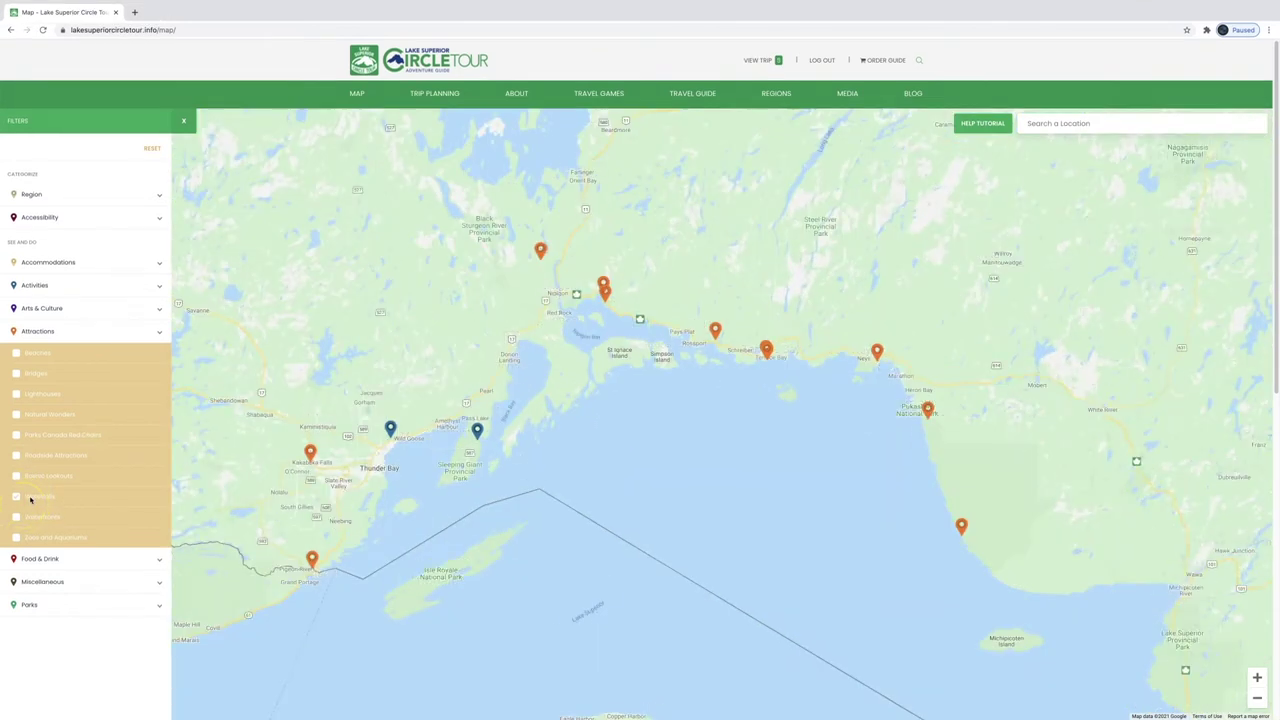
left_click(539, 250)
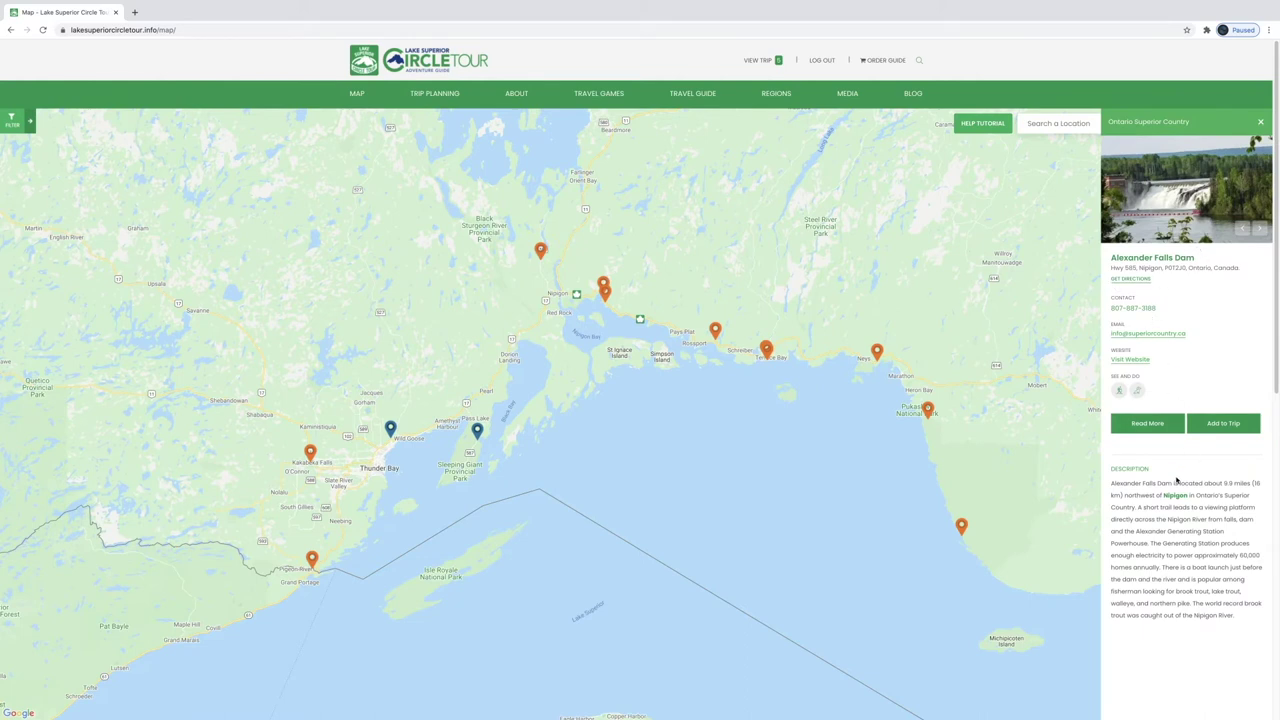
Show Aguasabon Lower Falls' details and start adding it to a trip
left_click(766, 348)
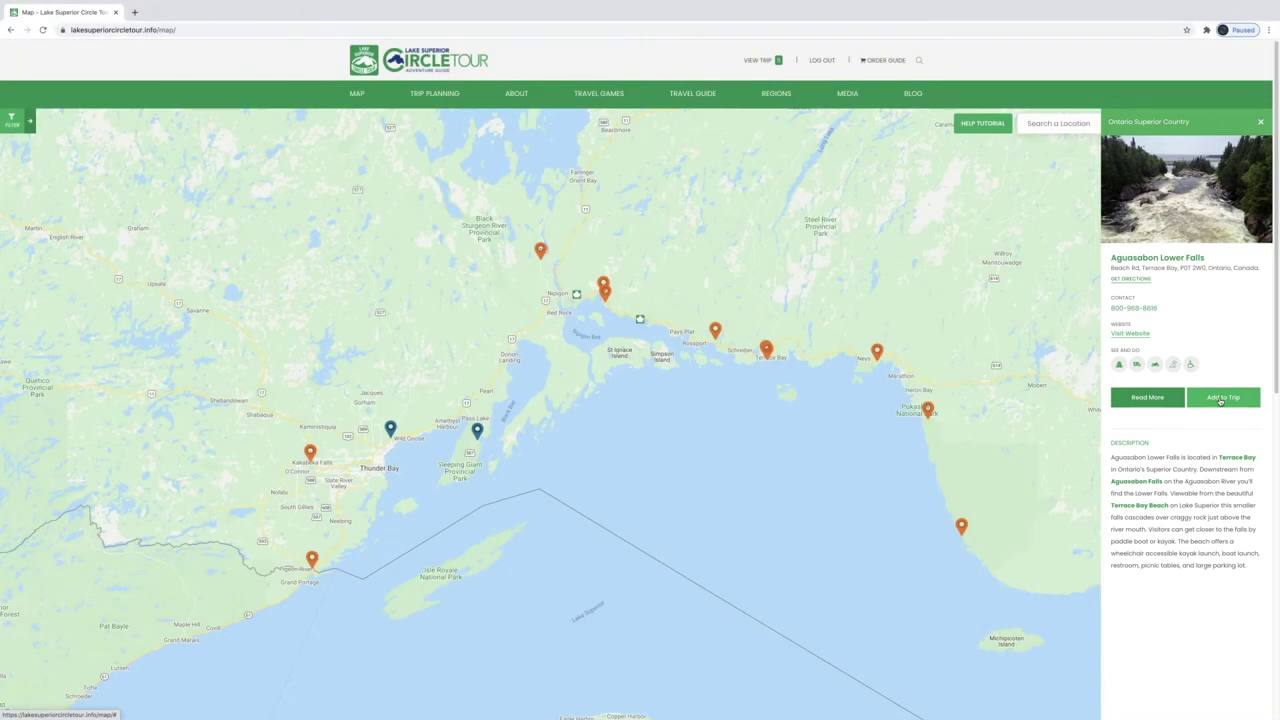
left_click(1220, 398)
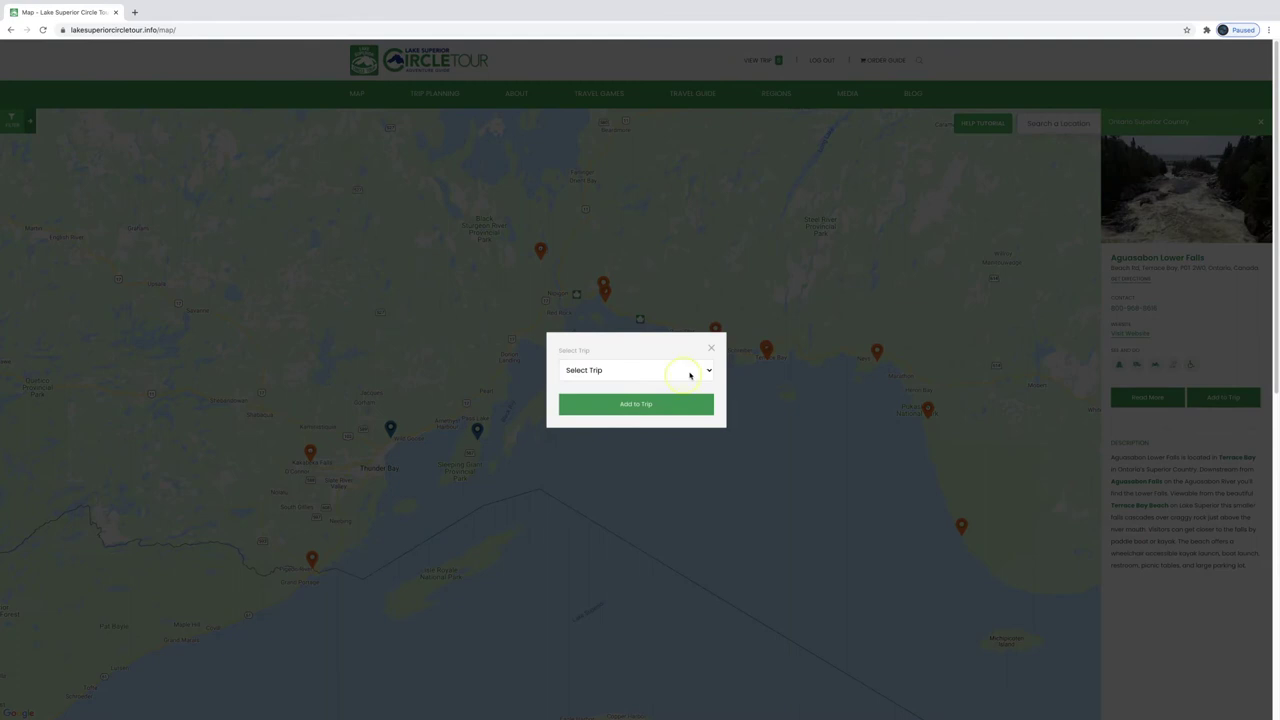
Create 'My Circle Tour Trip' dated February 19 with the note 'Going to see some water'
left_click(689, 373)
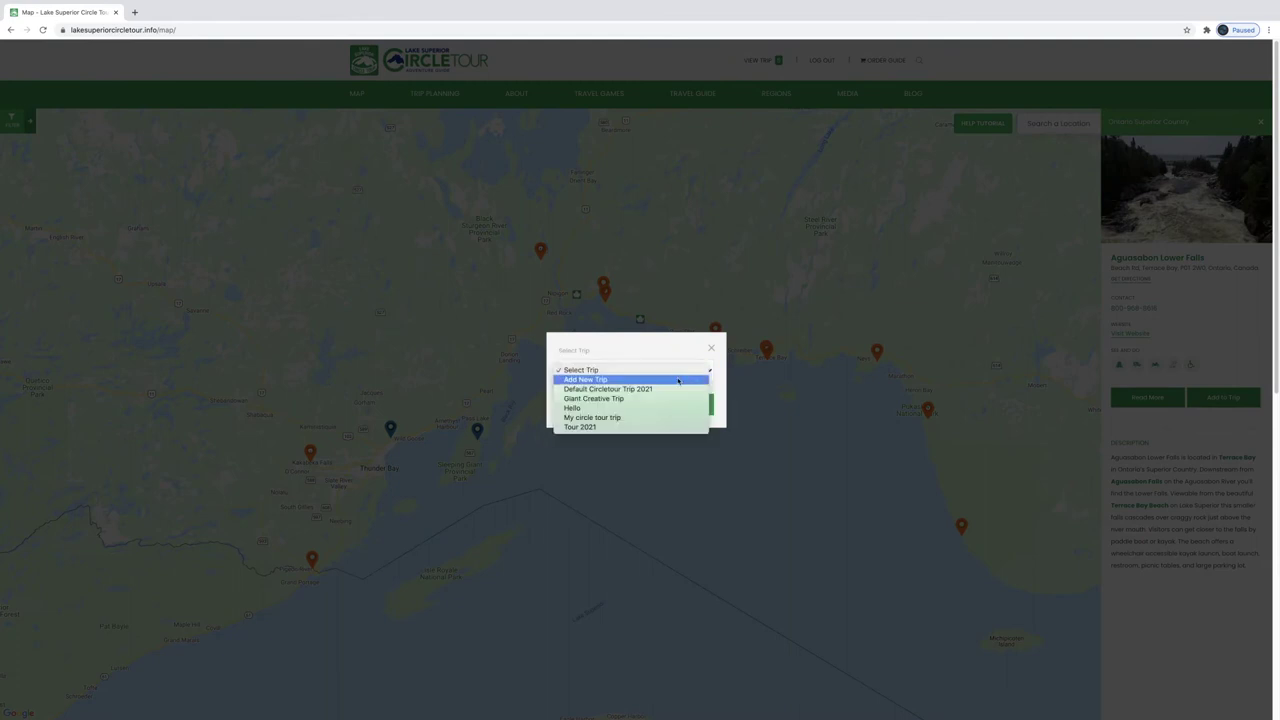
left_click(678, 380)
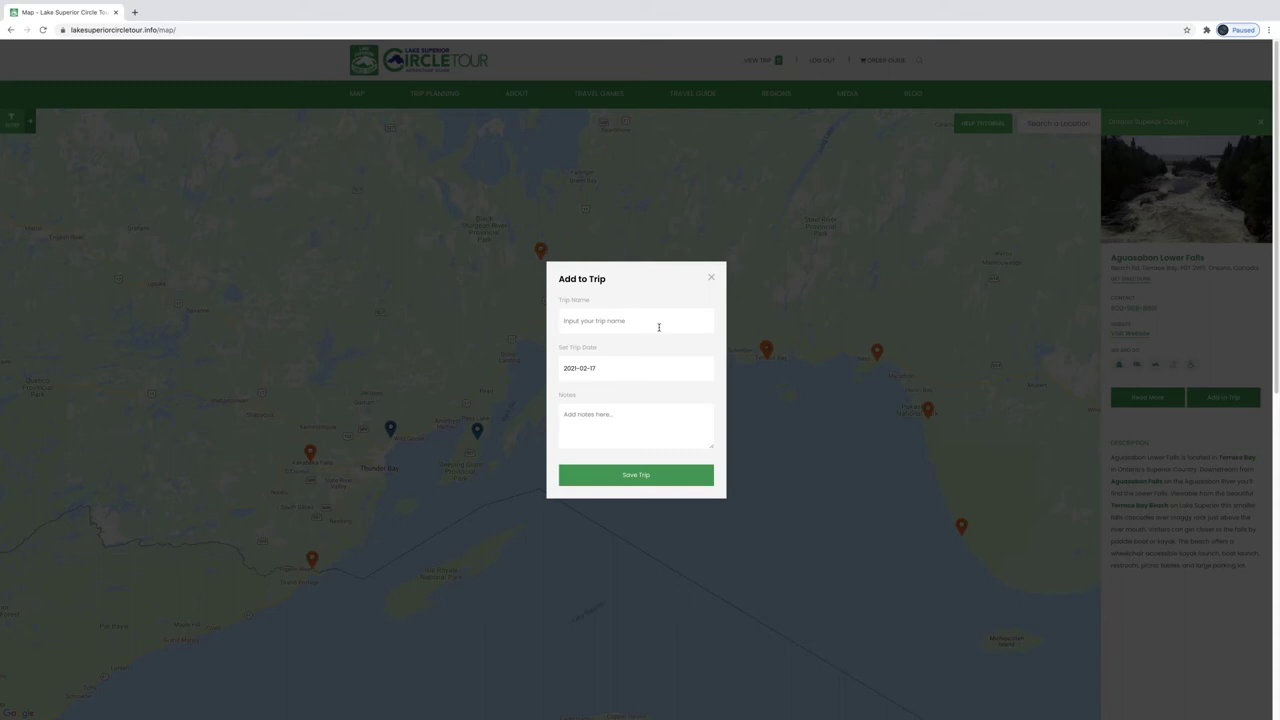
type("My Circle Tour Trip")
left_click(649, 369)
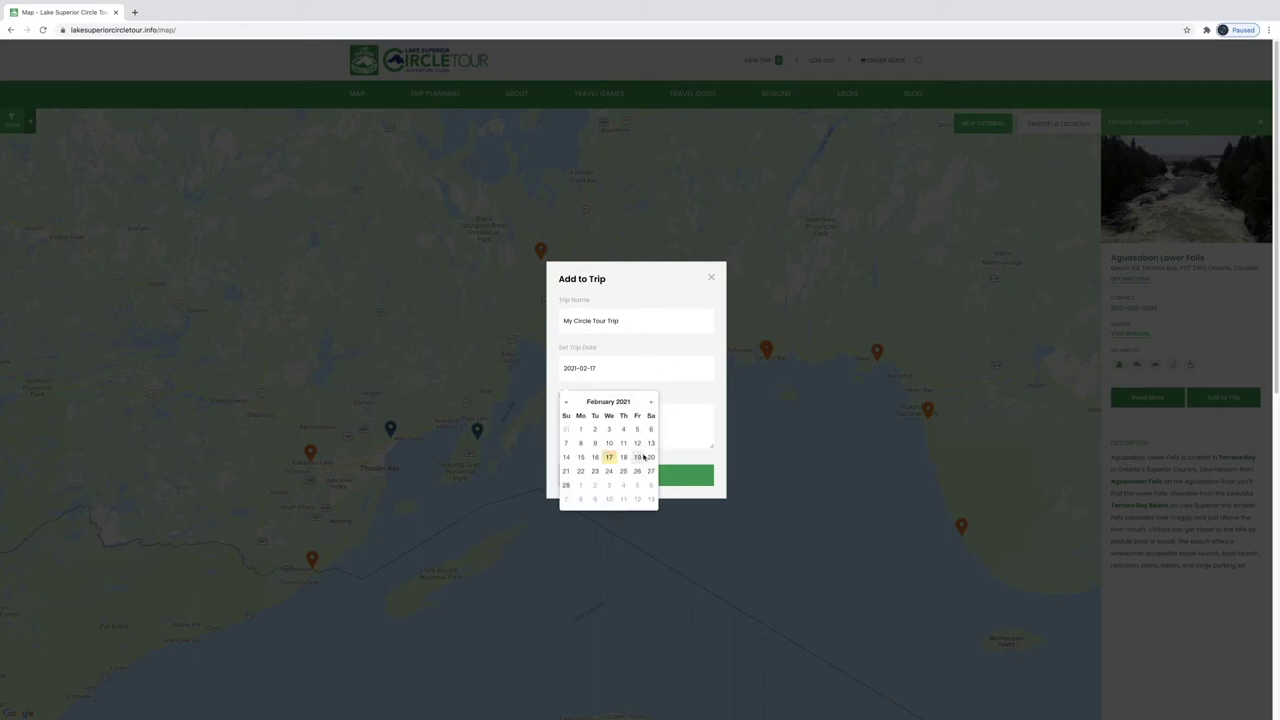
left_click(637, 457)
left_click(602, 415)
type("Going to see some waterfalls.")
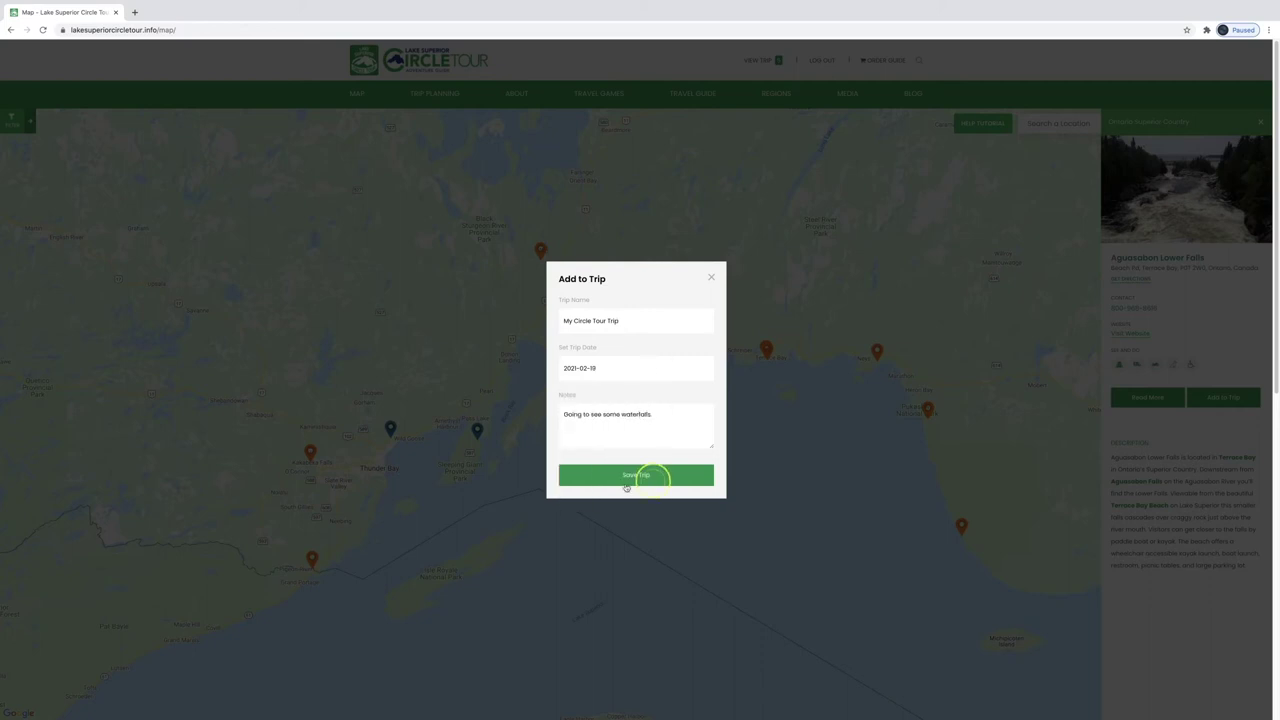
left_click(645, 478)
left_click(674, 398)
Add Rainbow Falls to My Circle Tour Trip
left_click(716, 334)
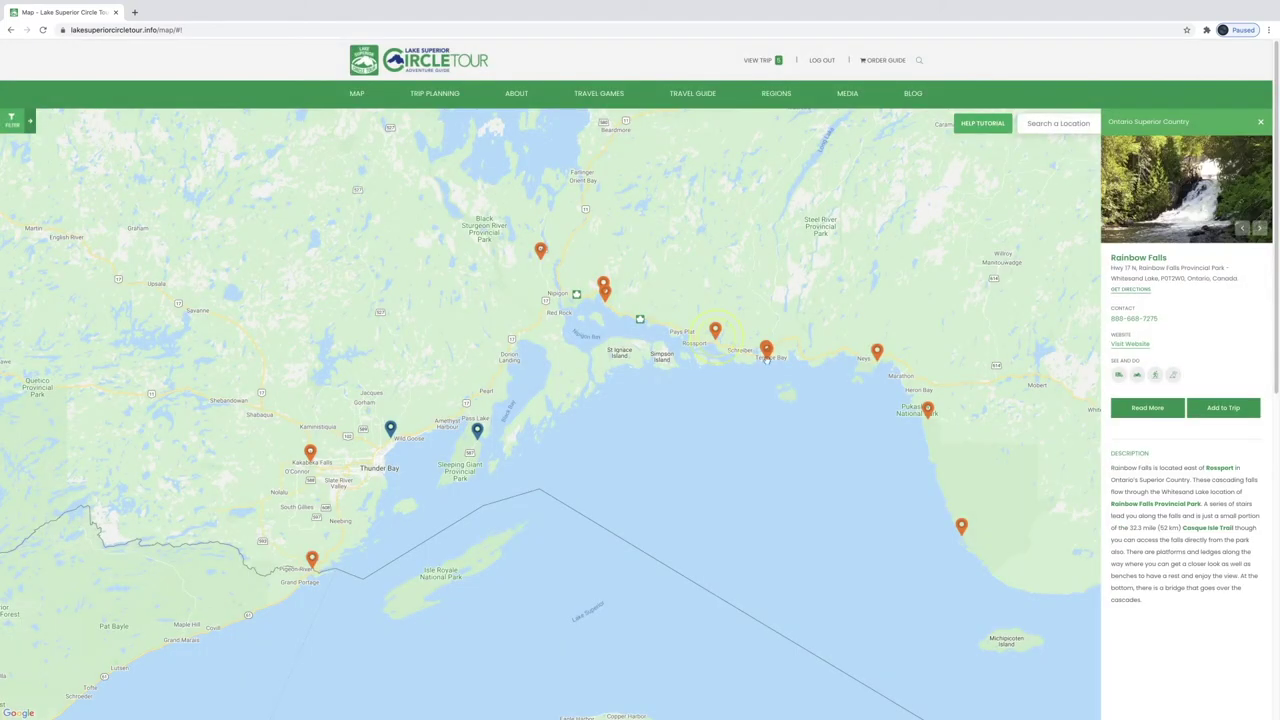
left_click(1216, 406)
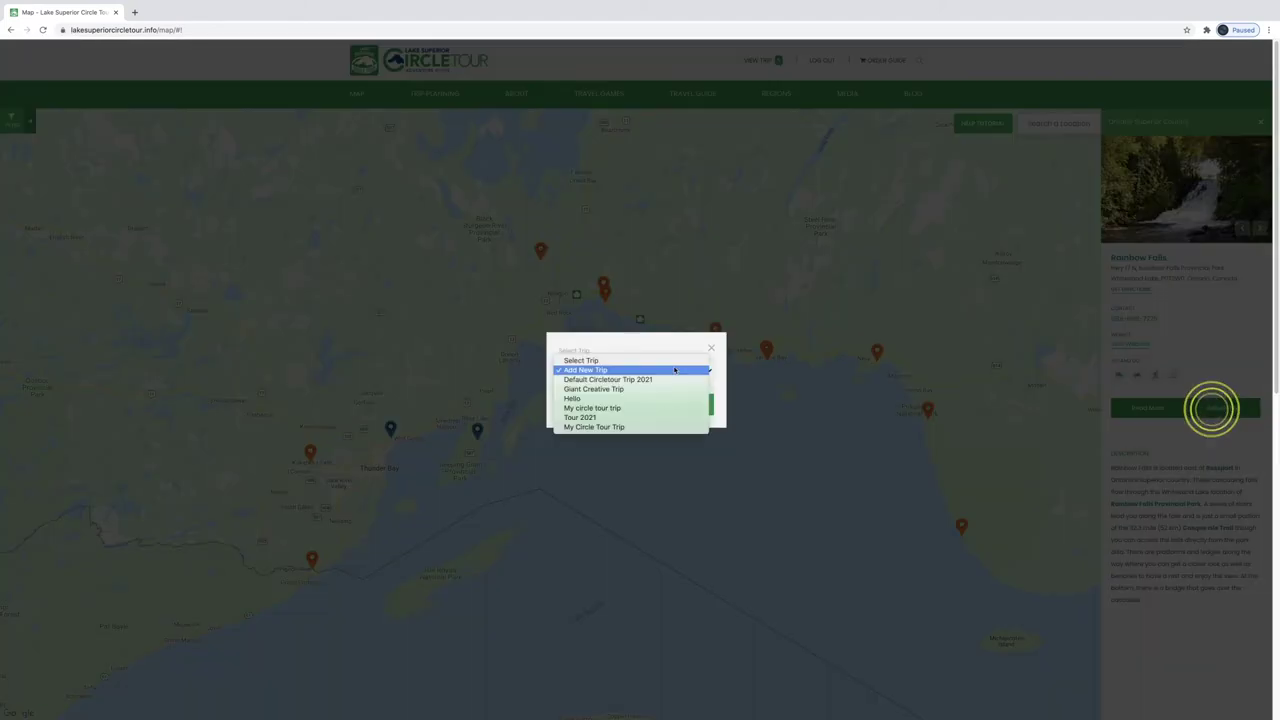
left_click(636, 427)
left_click(650, 404)
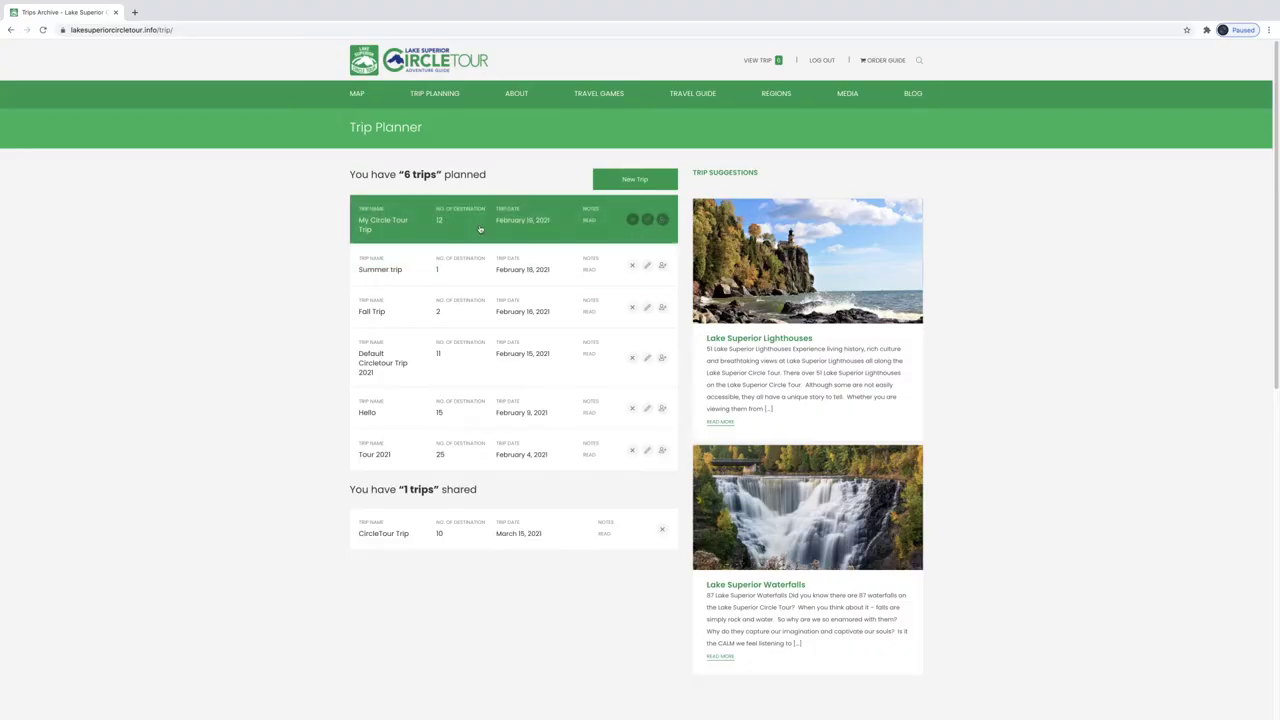
Open My Circle Tour Trip from the Trip Planner list
left_click(480, 229)
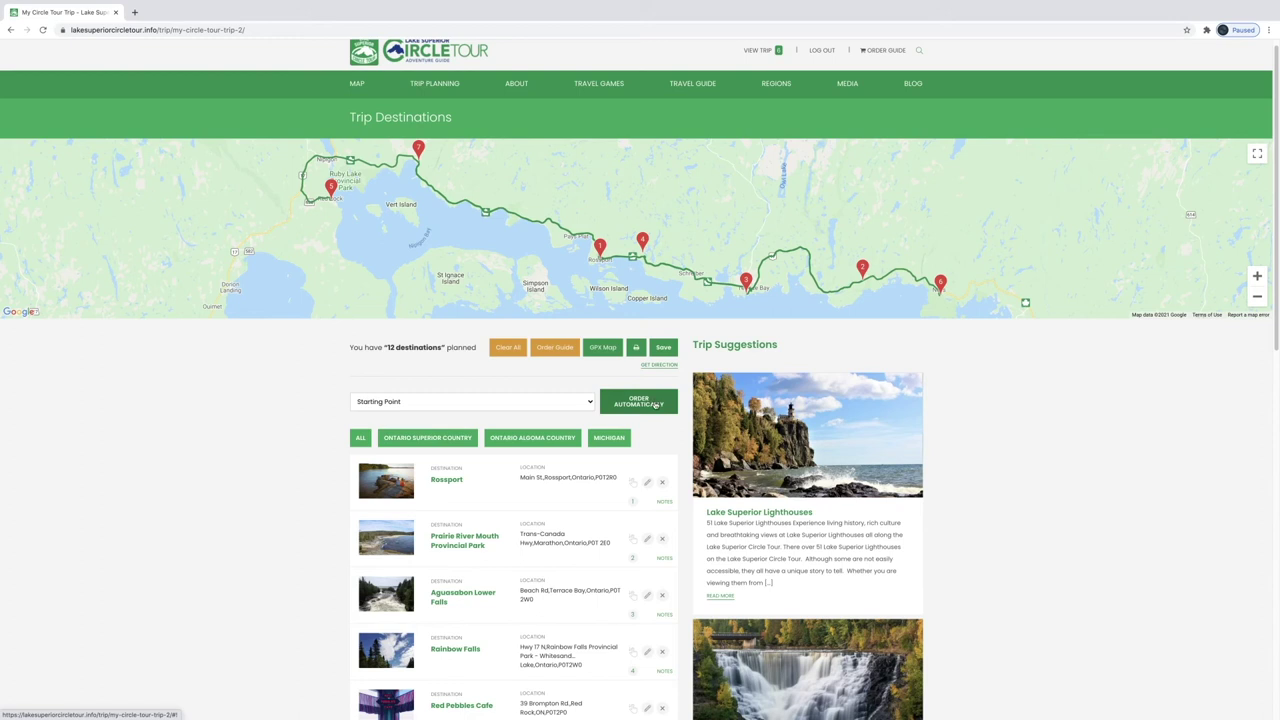
Auto-order the trip's stops with Neys Provincial Park as the starting point
left_click(562, 402)
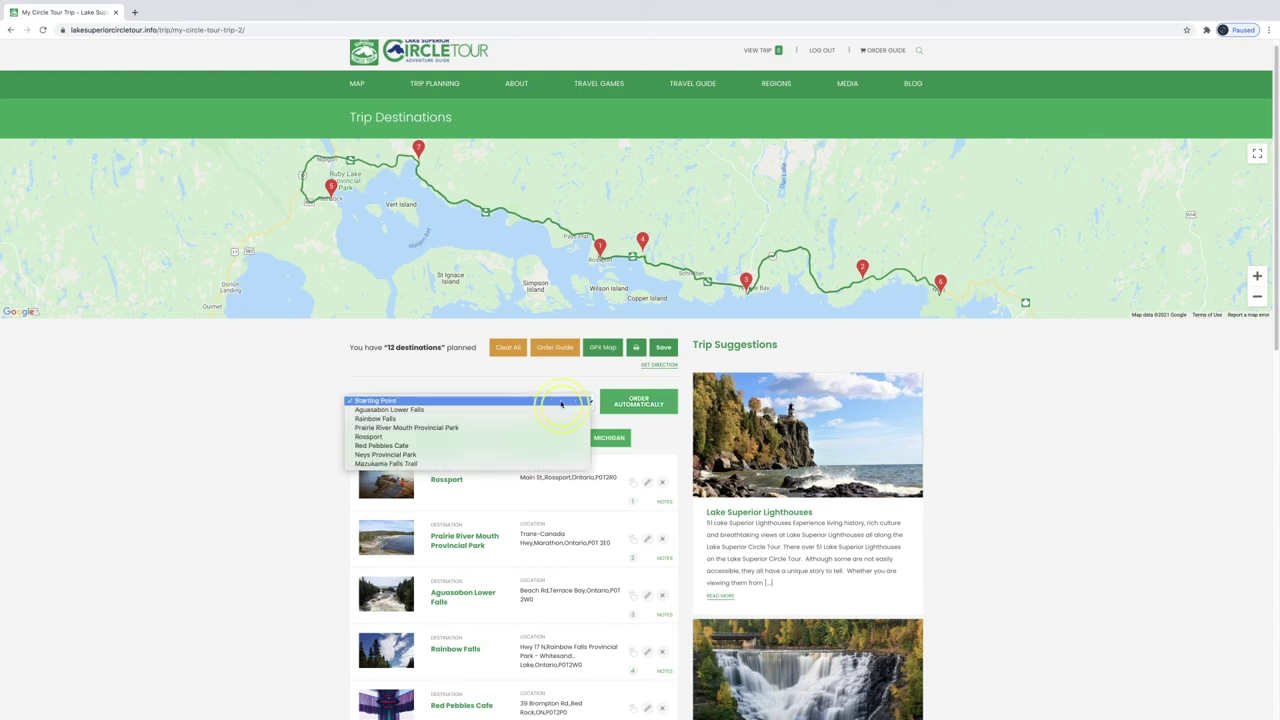
left_click(560, 409)
left_click(560, 402)
left_click(470, 412)
left_click(652, 407)
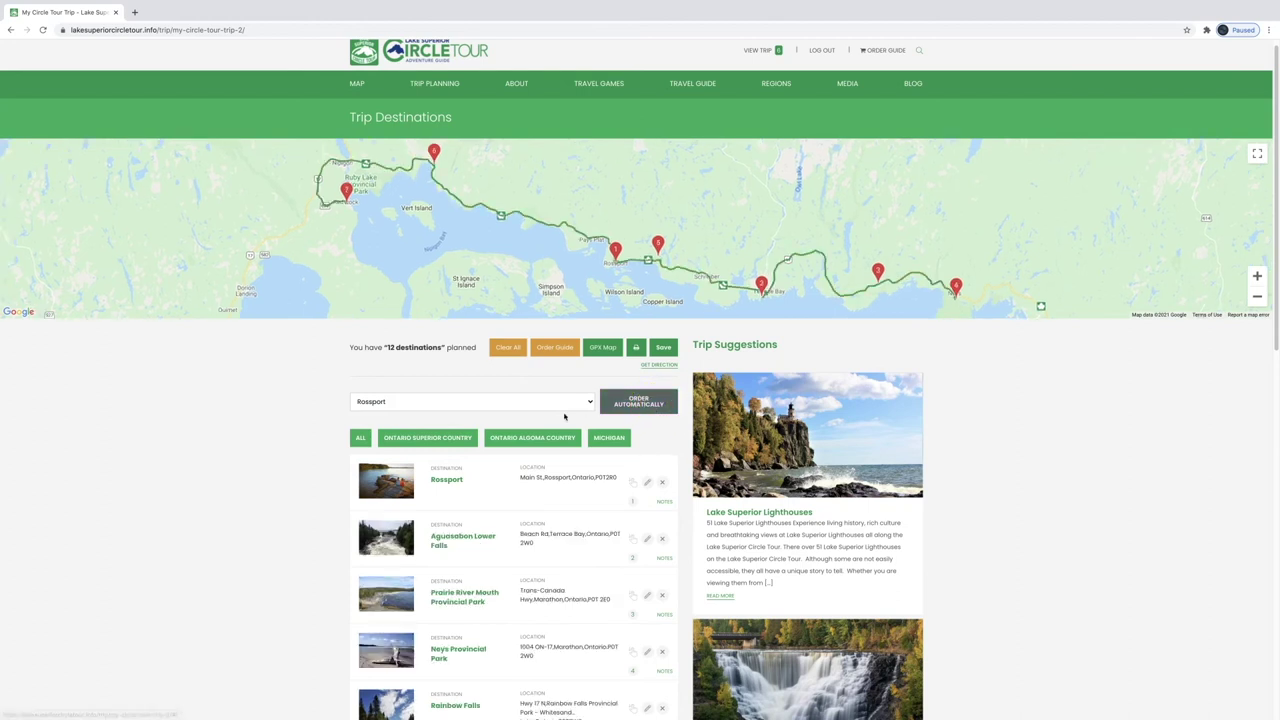
left_click(540, 402)
left_click(525, 419)
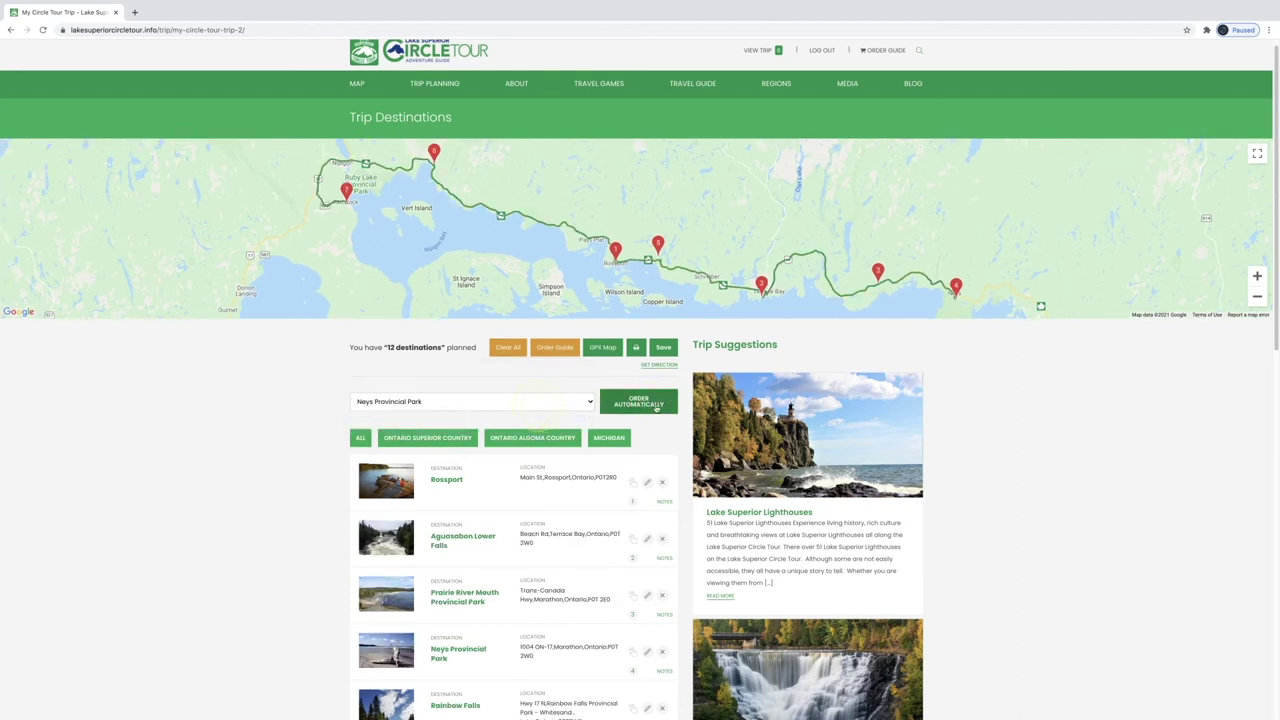
left_click(652, 407)
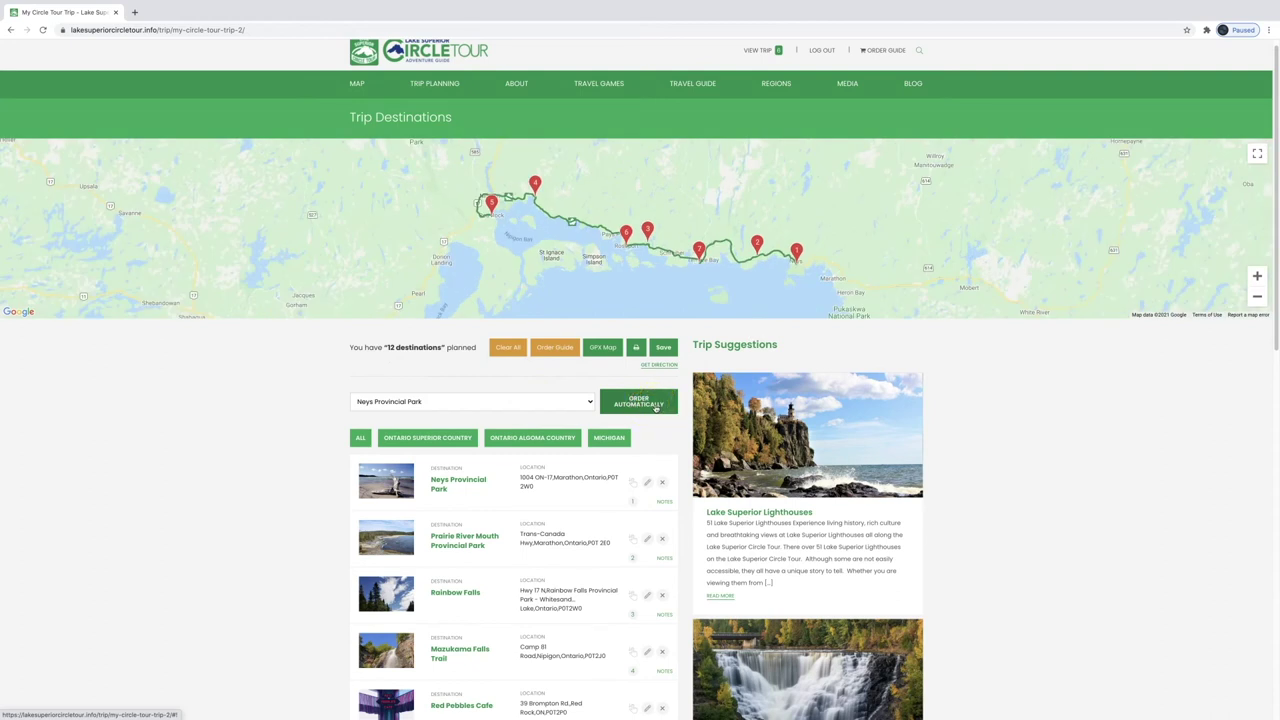
Drag Mazukama Falls Trail, then Aguasabon Lower Falls, into third place
scroll(263, 508, "down", 1)
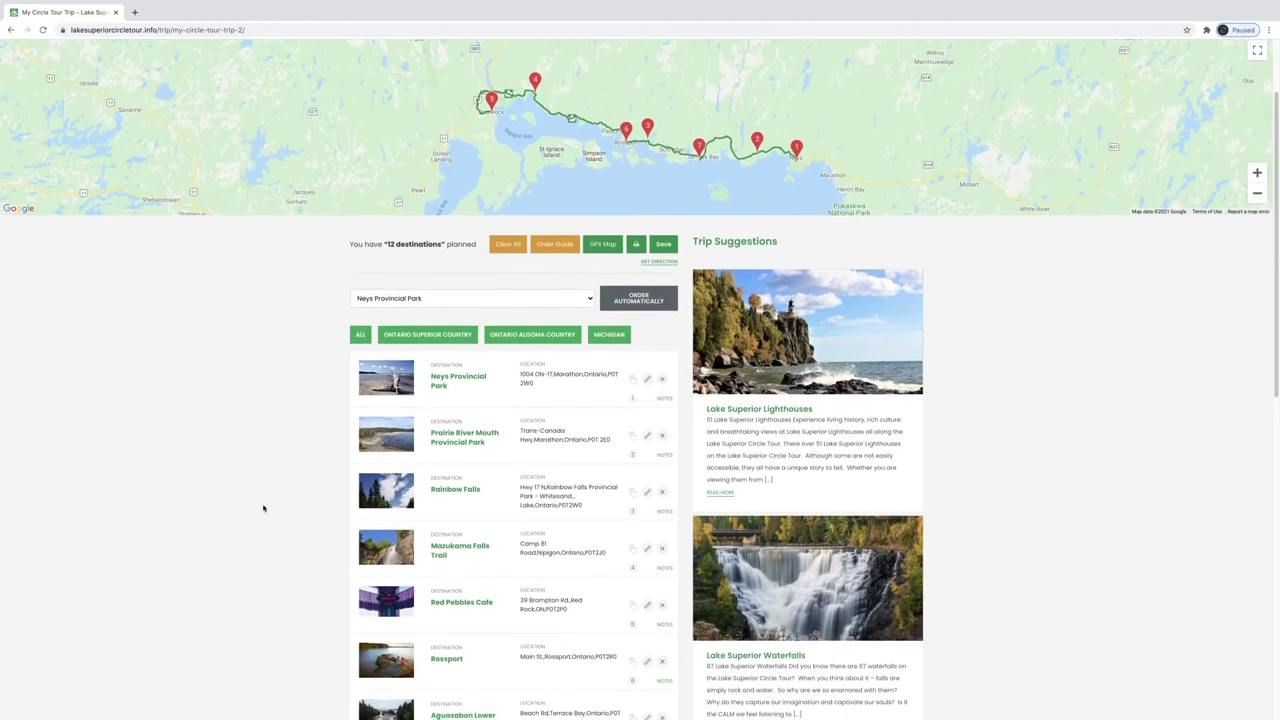
scroll(263, 508, "down", 1)
left_click_drag(452, 552, 458, 437)
left_click_drag(460, 497, 465, 383)
left_click_drag(460, 612, 447, 372)
scroll(177, 394, "up", 1)
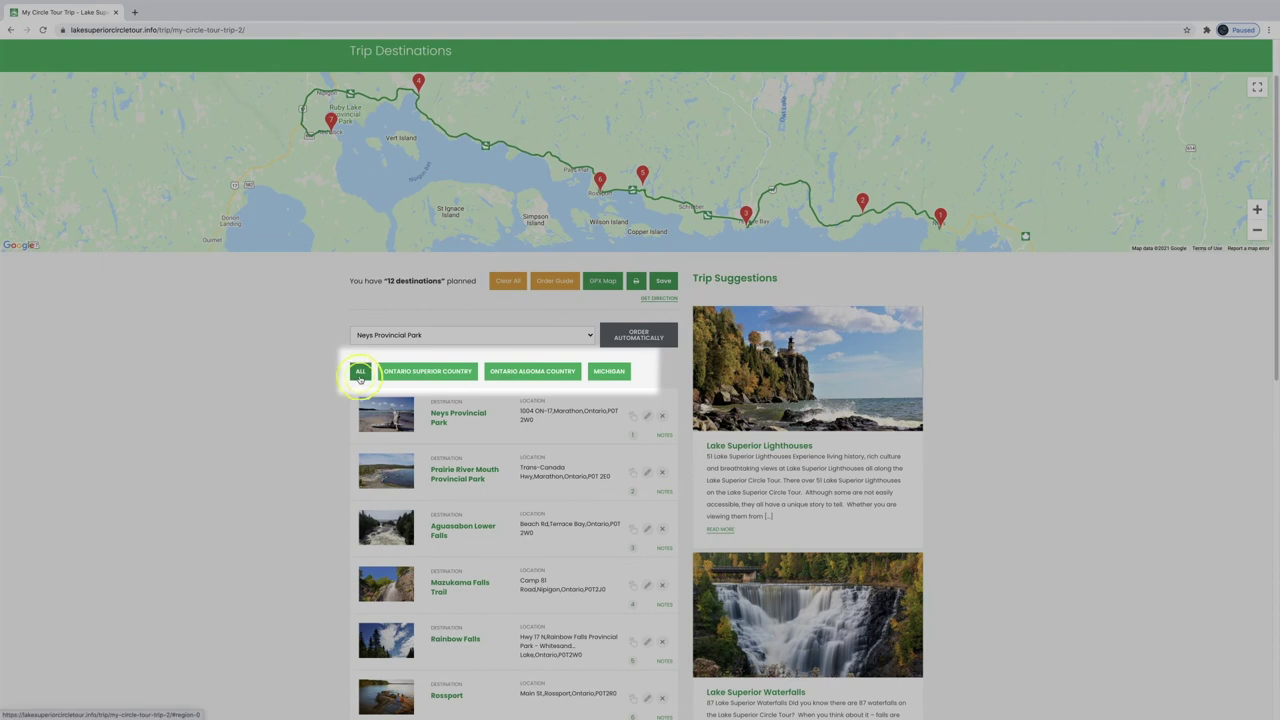
Add the note 'Make sure to take a photo' to the first stop, Michipicoten Island East End Lighthouse
left_click(360, 373)
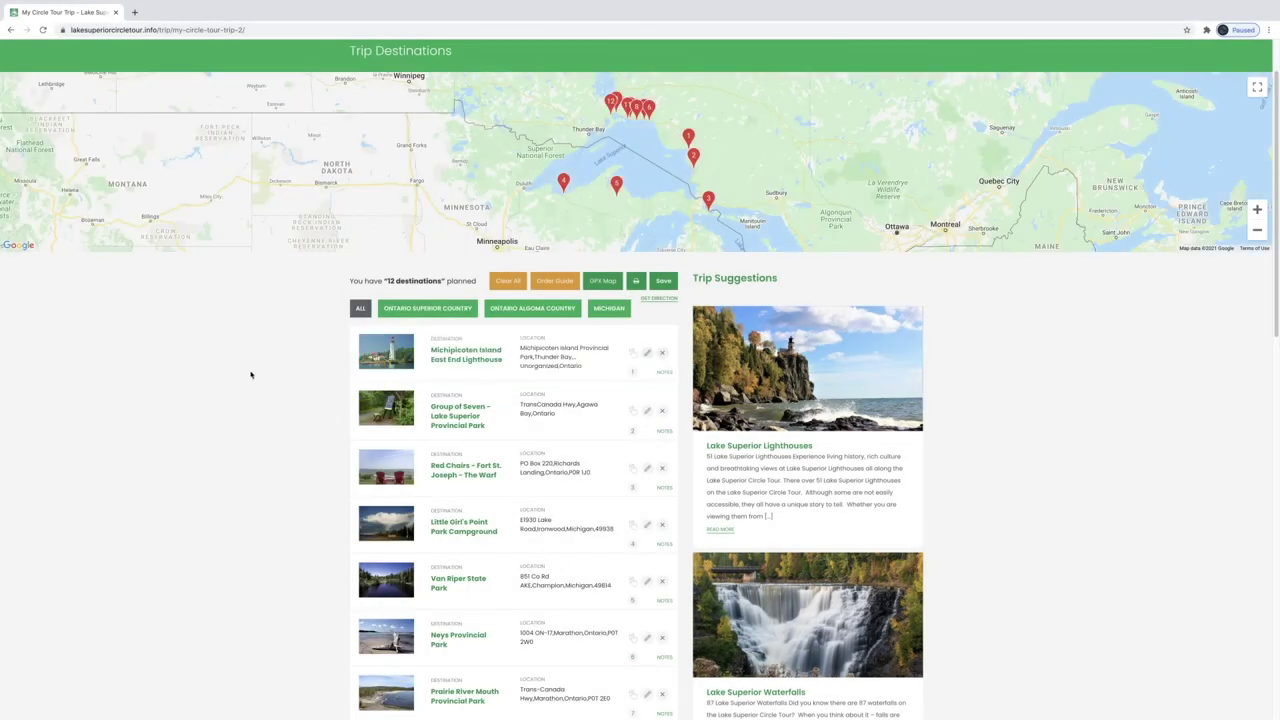
left_click(647, 355)
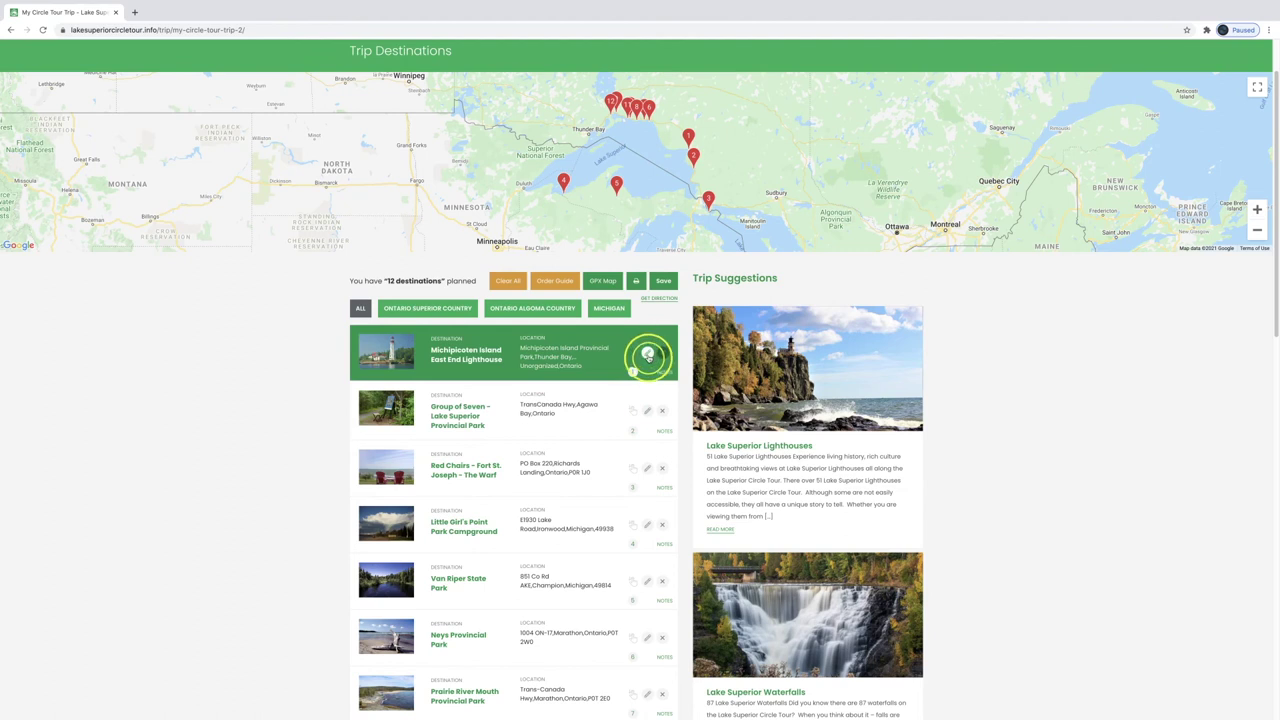
type("Make s")
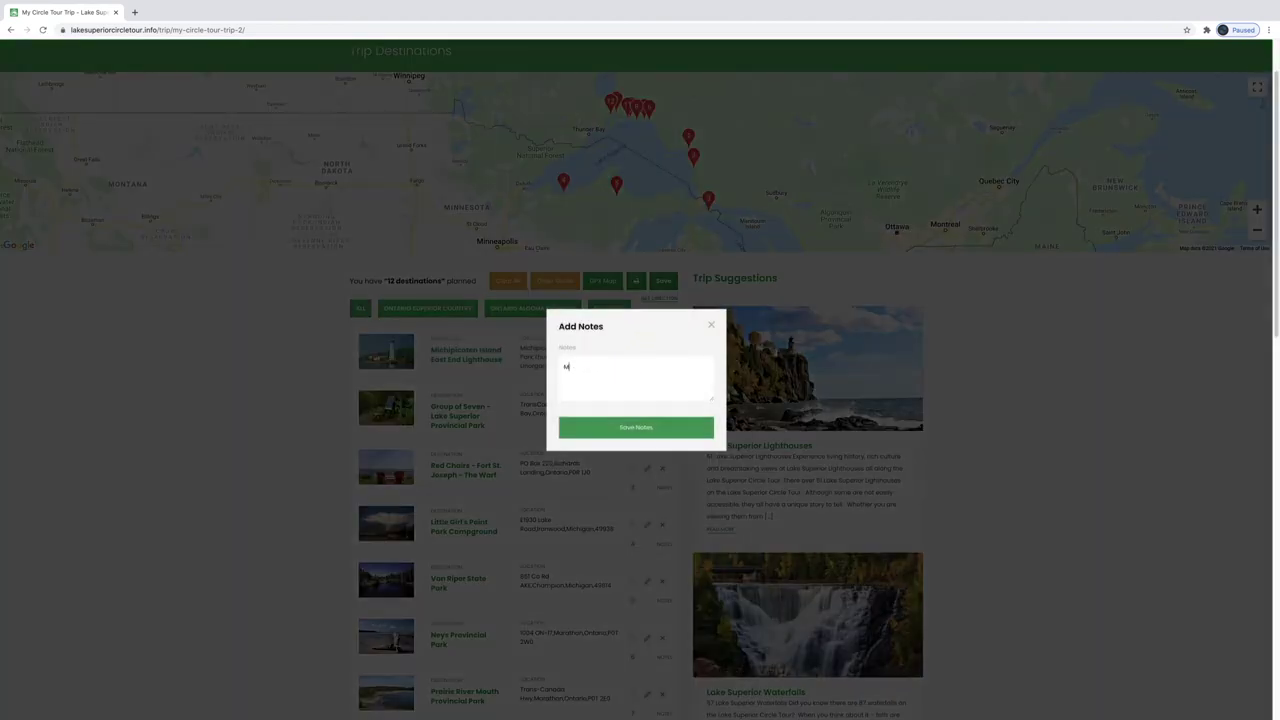
type("ure to take a photo!")
left_click(640, 428)
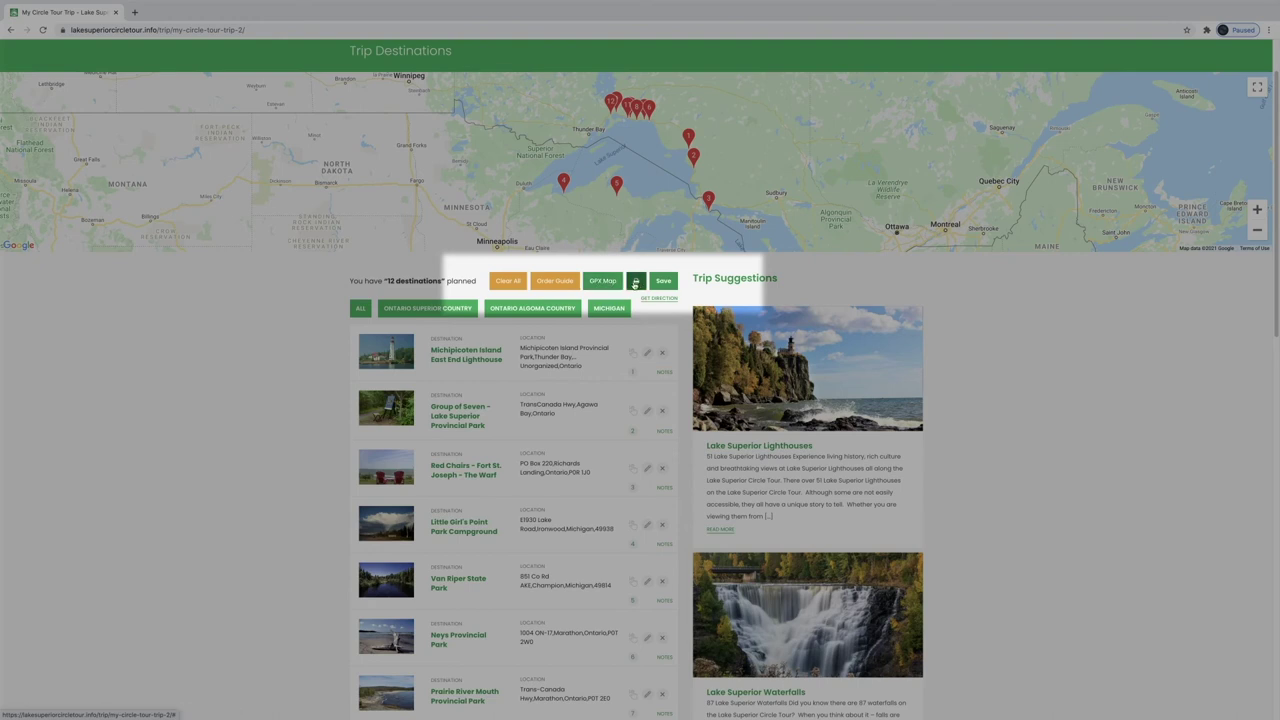
Open the trip's Google Maps driving directions and examine the route map
left_click(659, 298)
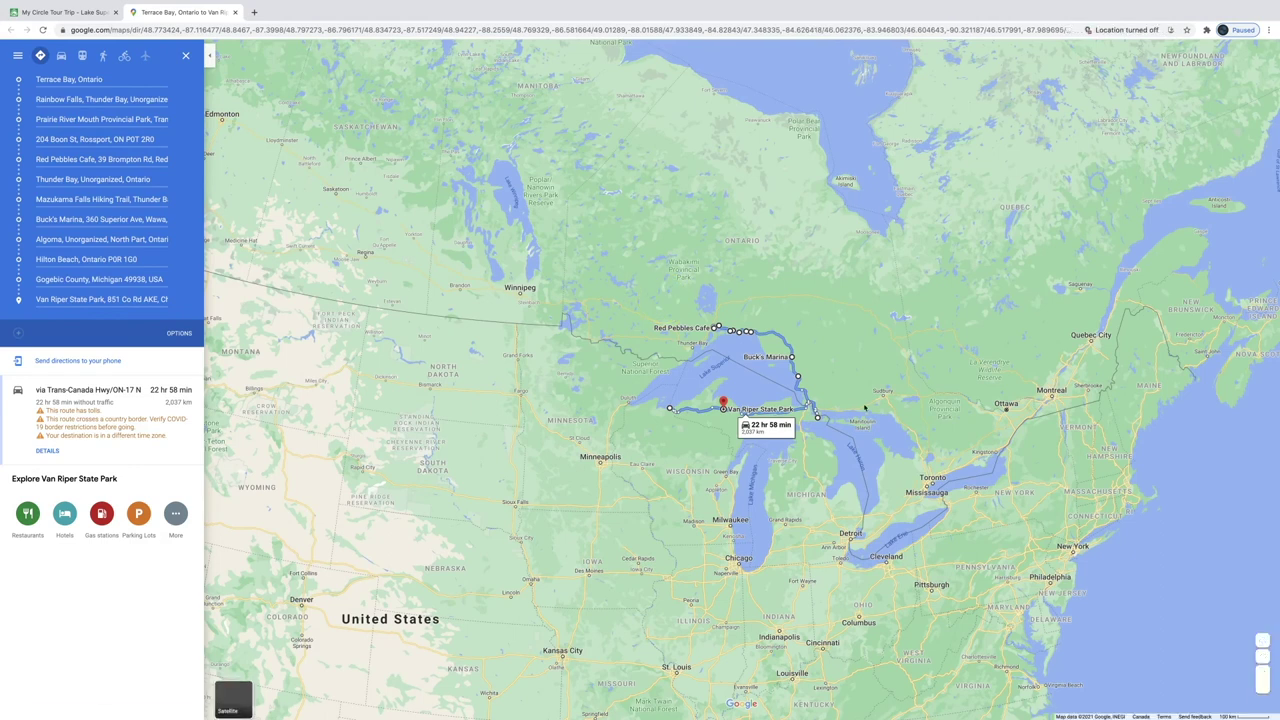
scroll(863, 407, "up", 3)
left_click_drag(762, 363, 788, 387)
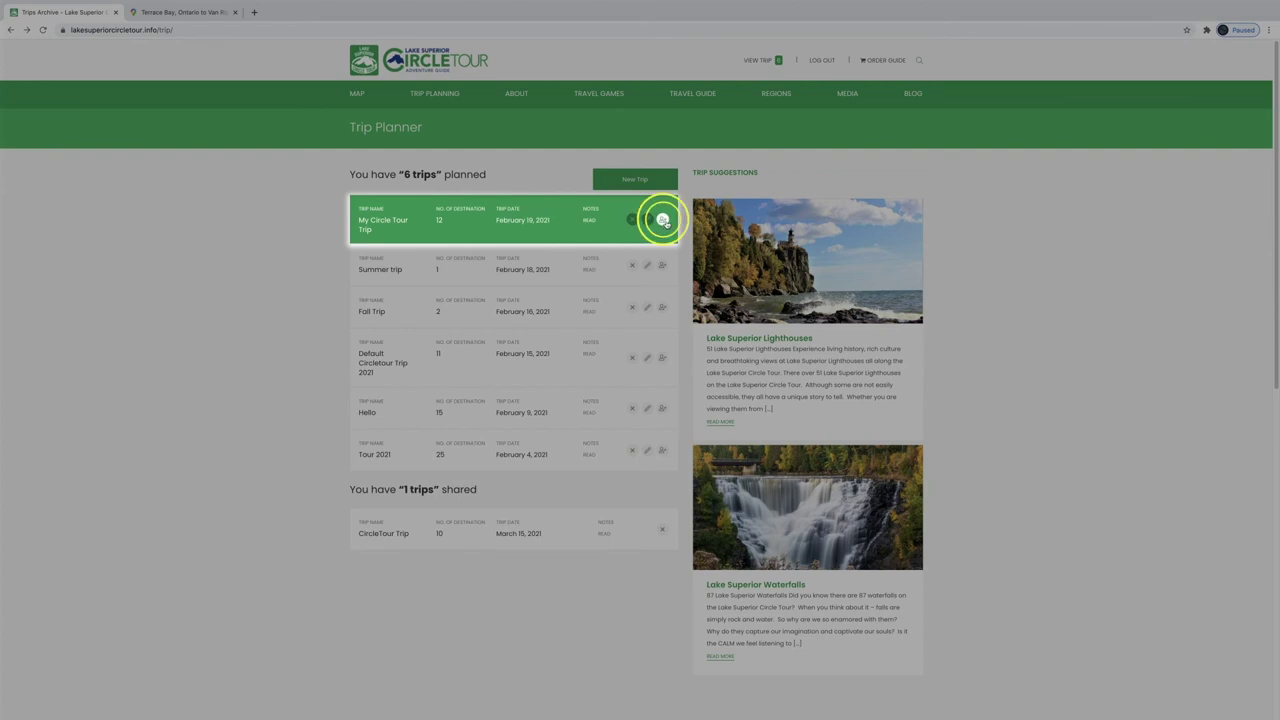
Invite another user by e-mail to edit My Circle Tour Trip, then reopen its destinations
left_click(662, 220)
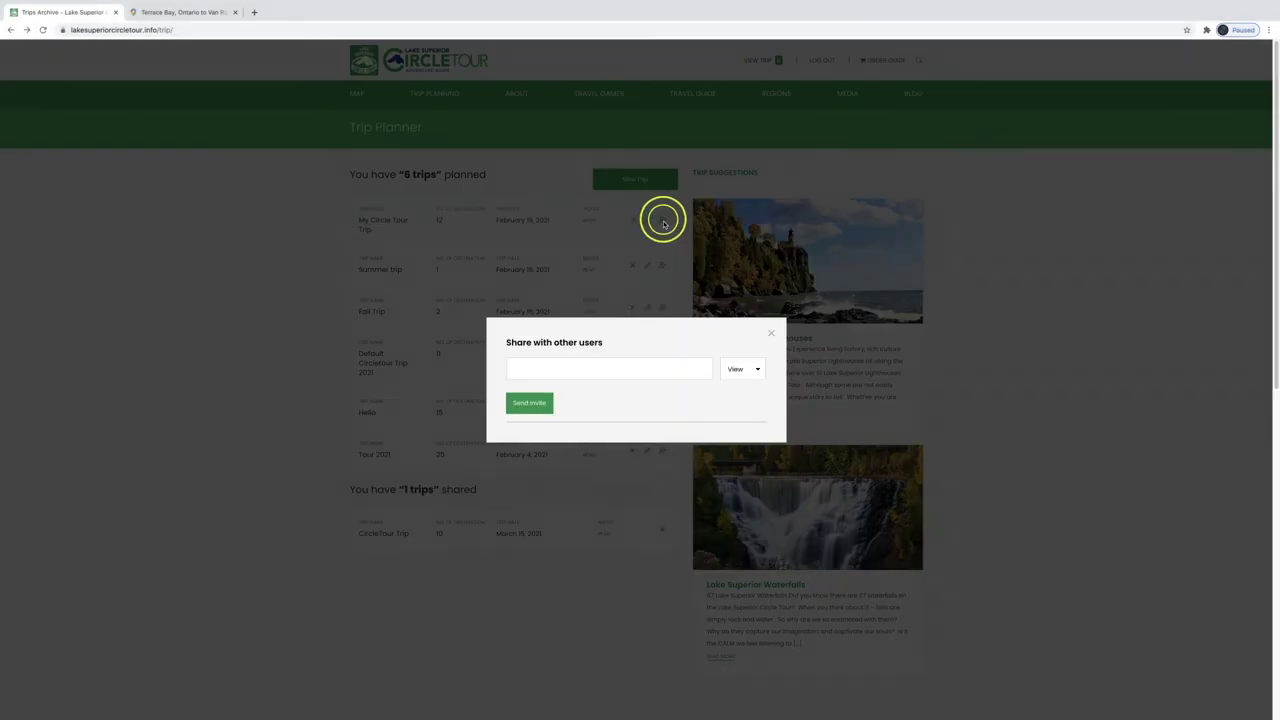
type("jane@doe.com")
left_click(524, 403)
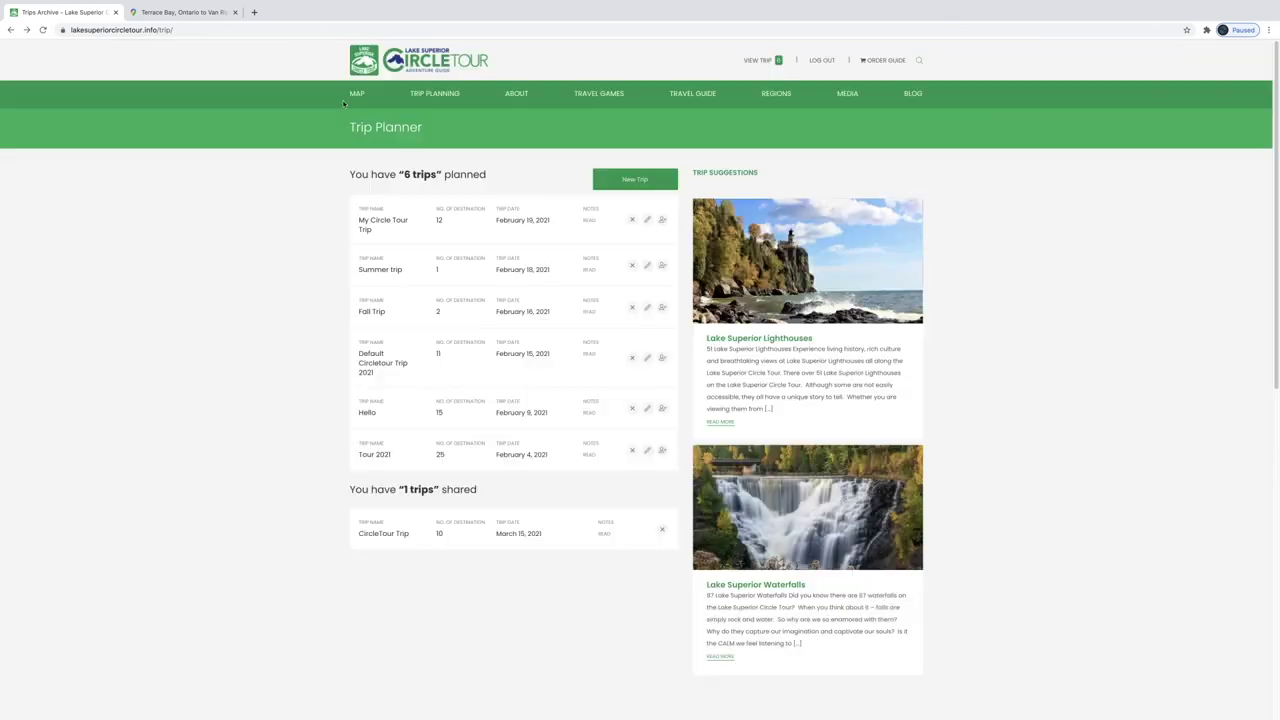
left_click(390, 234)
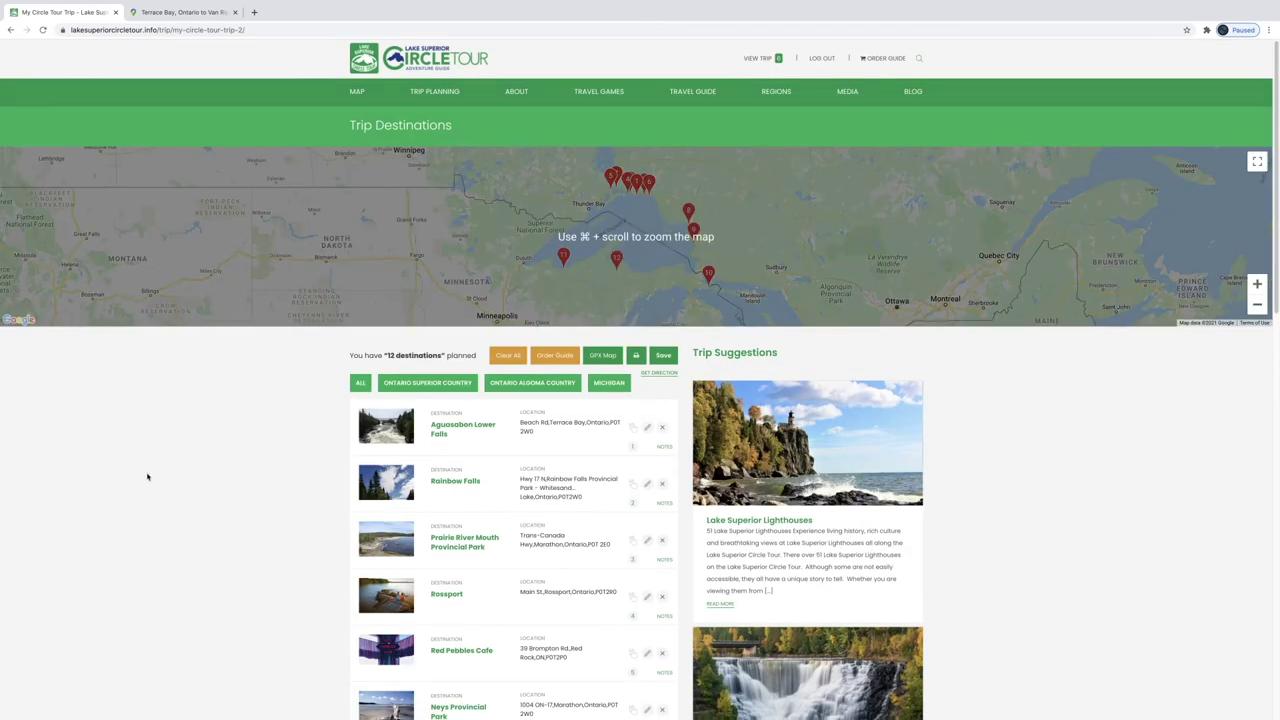